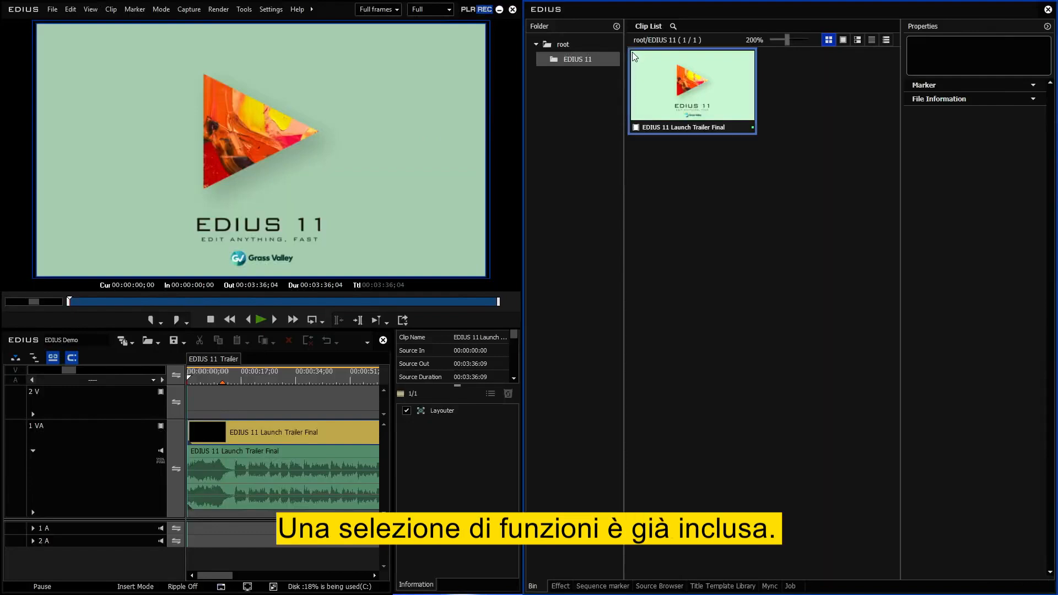
Examine the context commands available for the EDIUS 11 Launch Trailer Final clip in the bin.
right_click(633, 52)
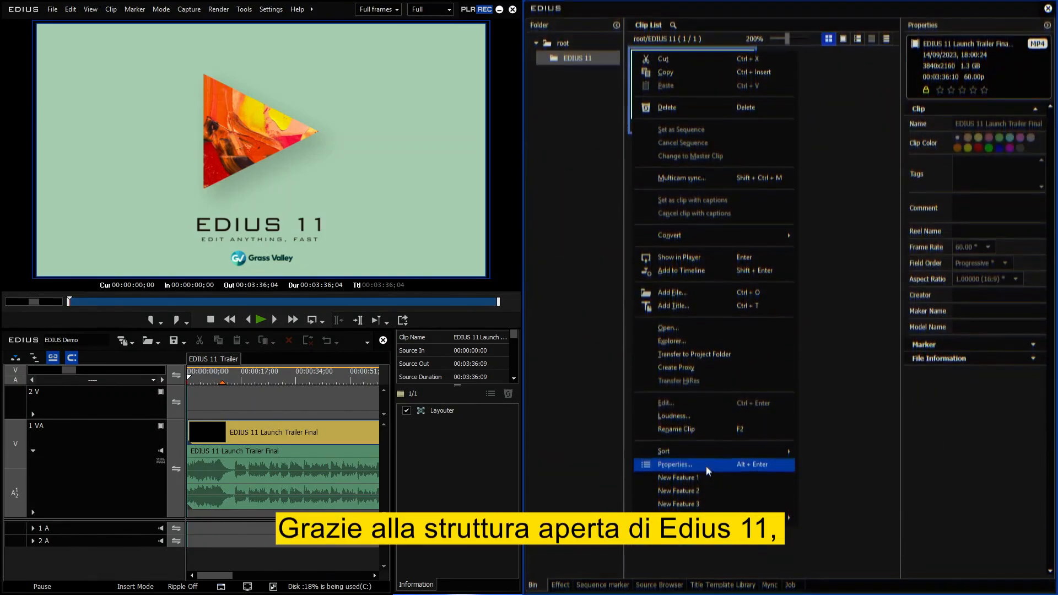
mouse_move(785, 518)
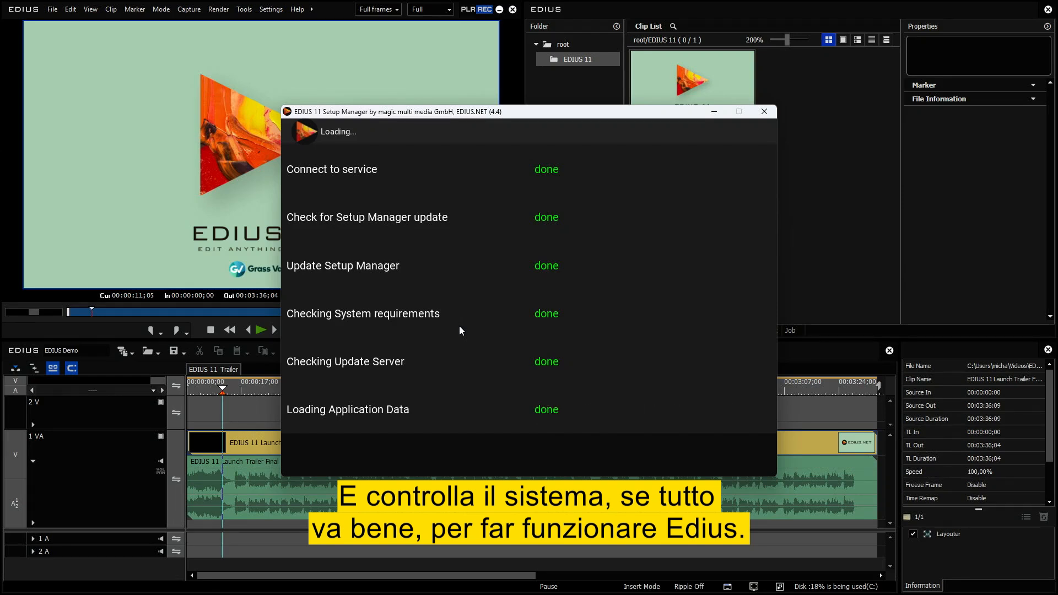
Review the application versions offered in EDIUS 11 Setup Manager and close it.
left_click(613, 441)
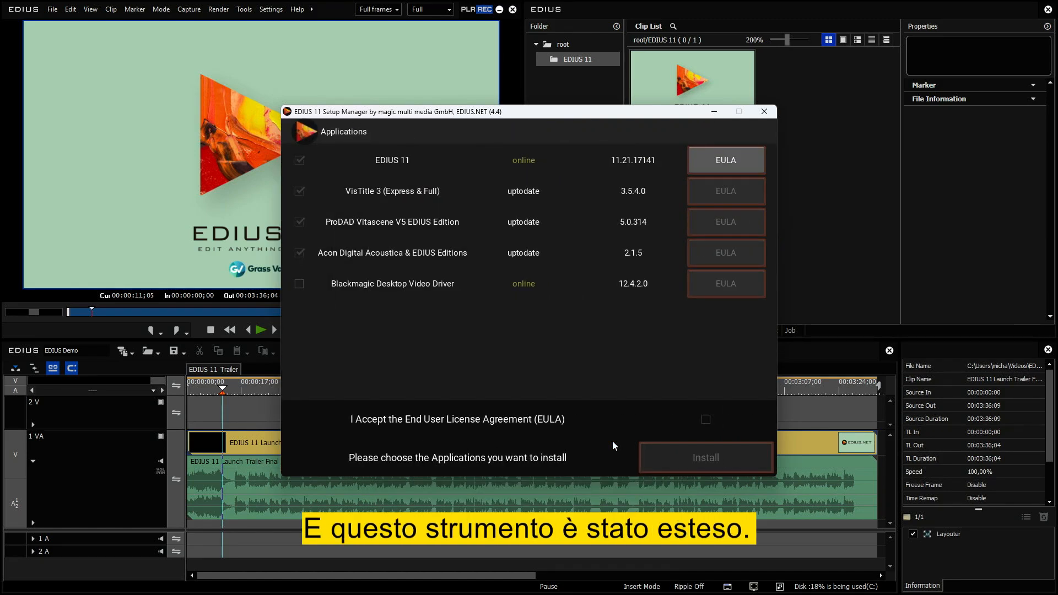
left_click(758, 115)
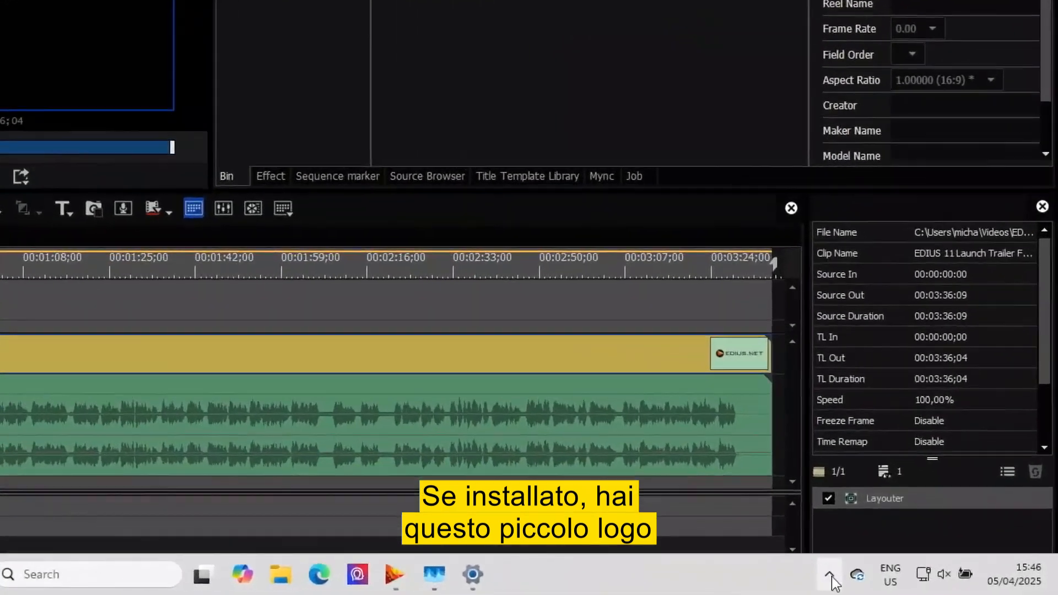
Open the BAT Server Panel from the EDIUS background service in the system tray.
left_click(912, 581)
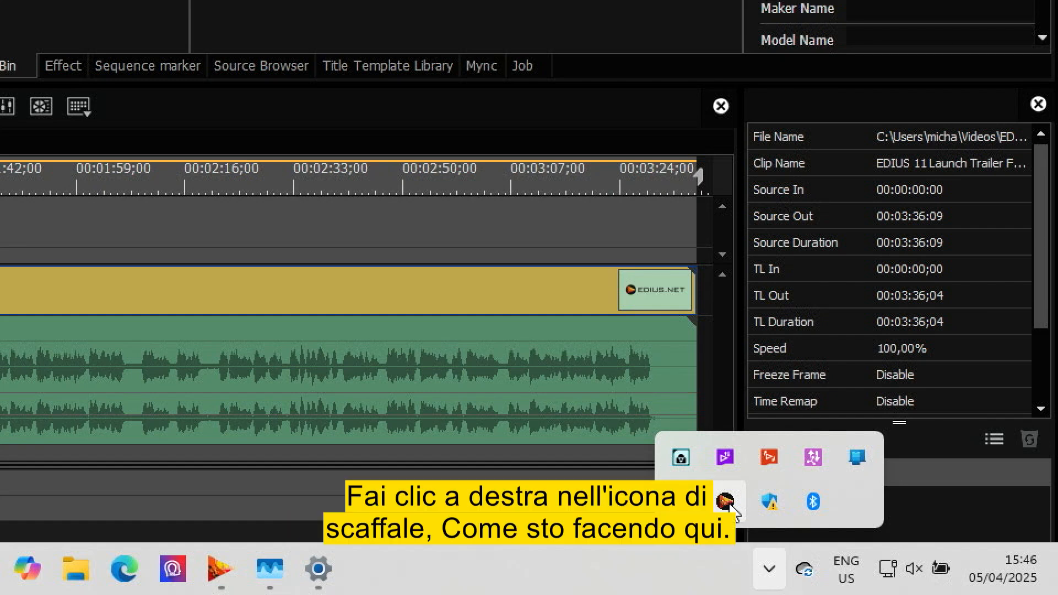
right_click(726, 502)
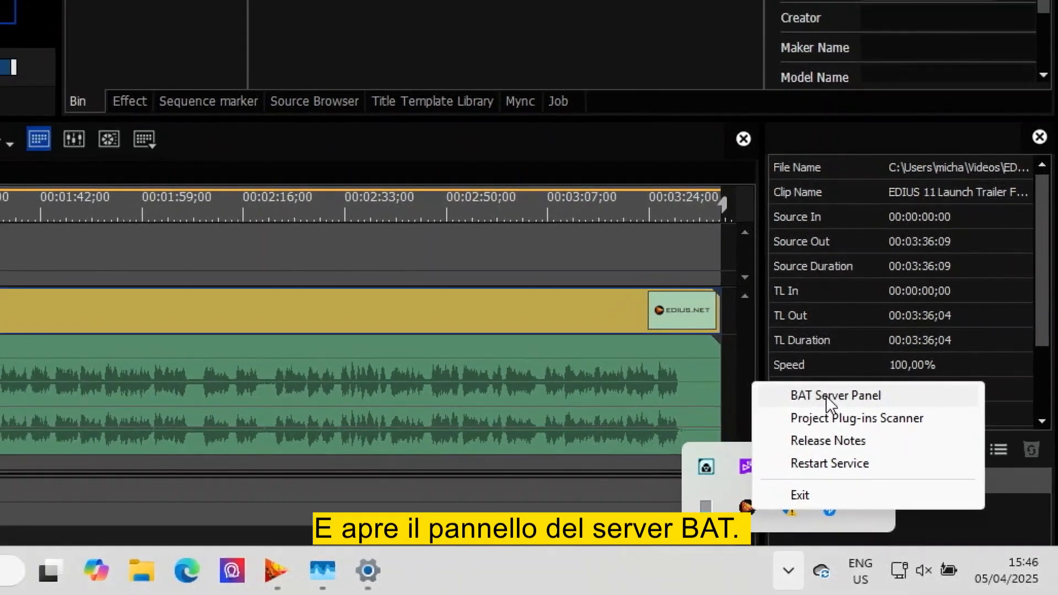
left_click(818, 382)
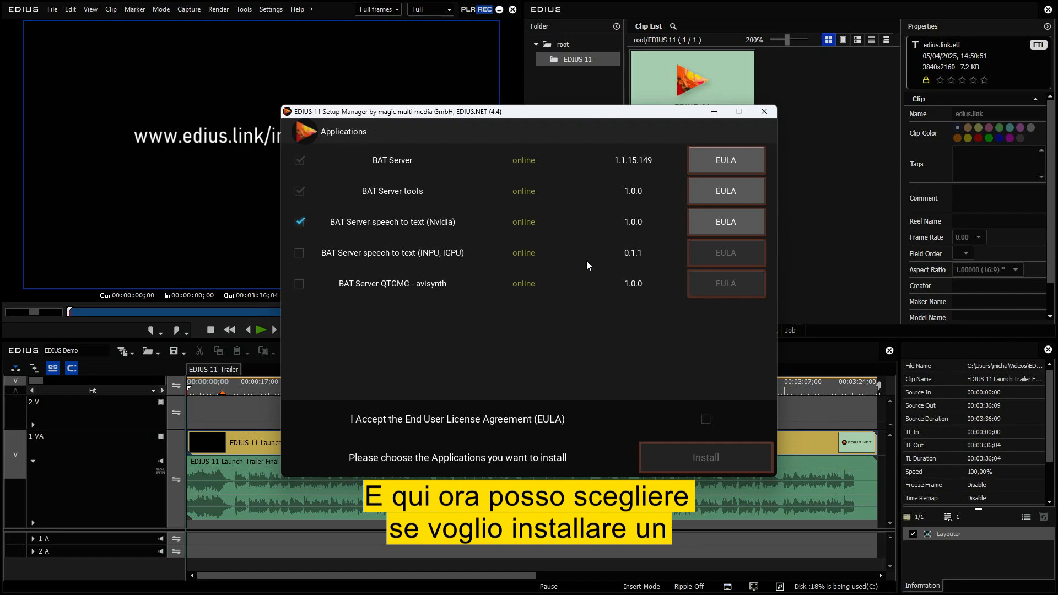
Add BAT Server speech to text (iNPU, iGPU) and QTGMC - avisynth to the selection, accept the EULA, install everything and exit setup.
left_click(300, 253)
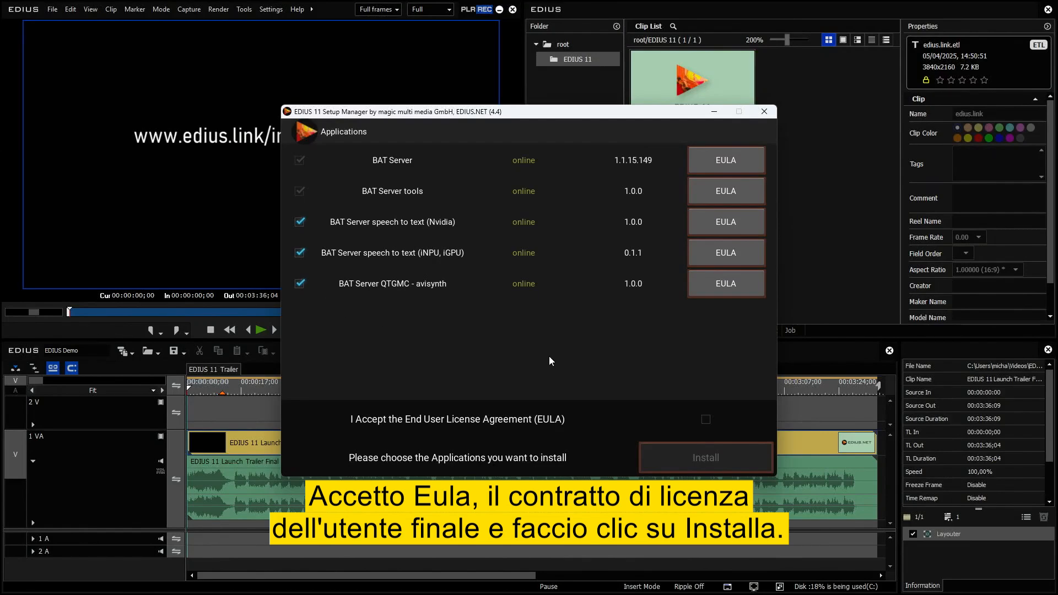
left_click(706, 419)
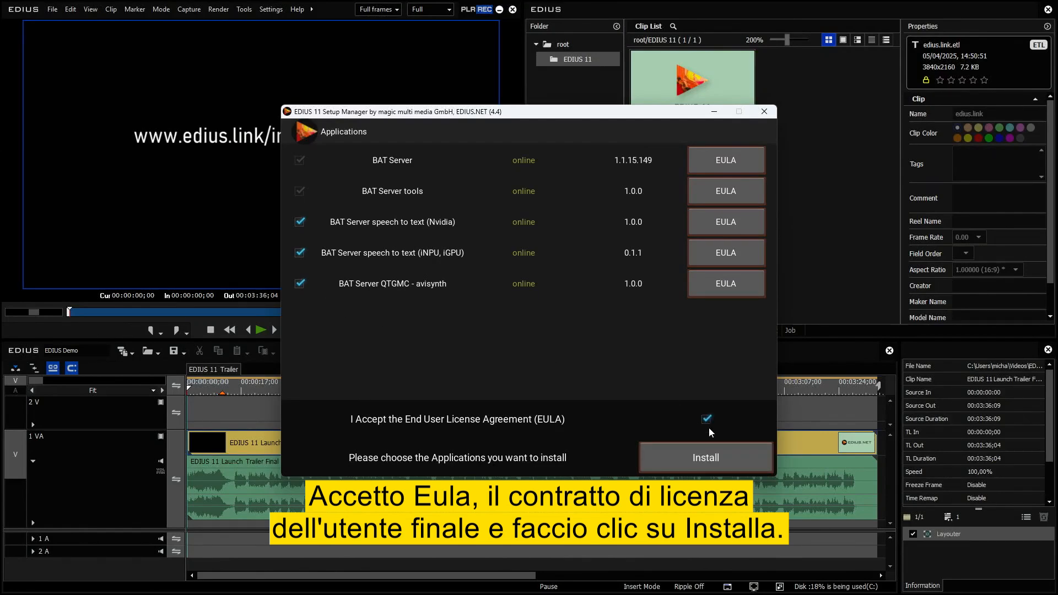
left_click(711, 457)
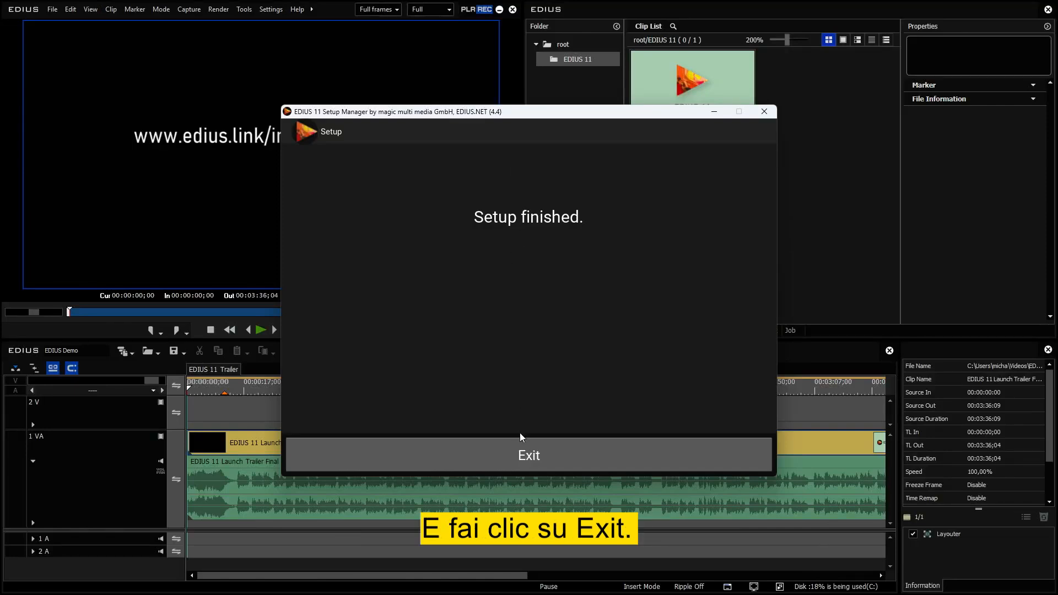
left_click(548, 449)
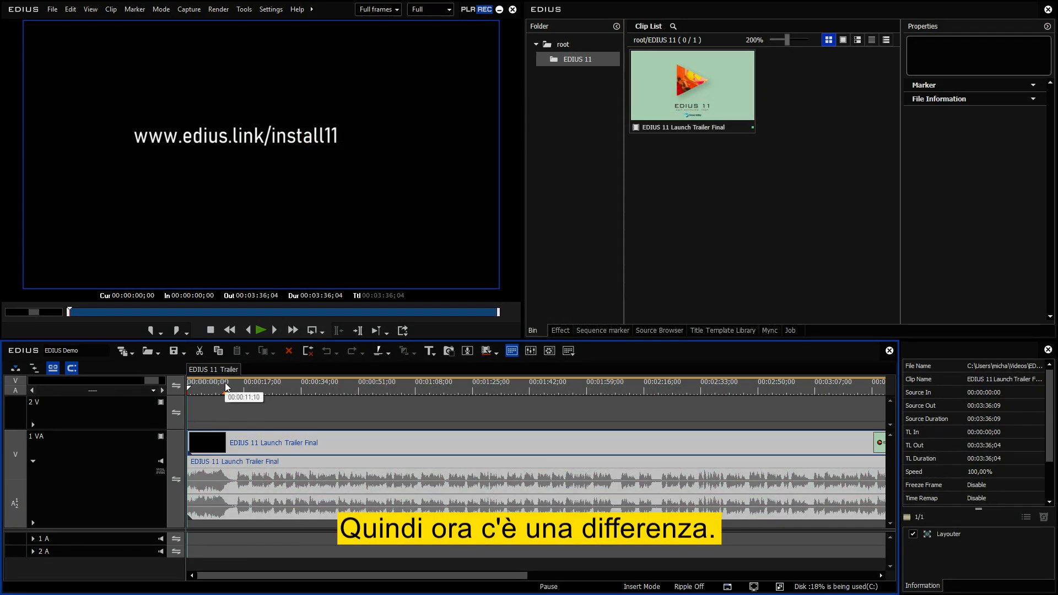
Move the playhead to 00:00:11;05 and compare the context commands of the trailer clip in the bin and on the timeline.
left_click(225, 387)
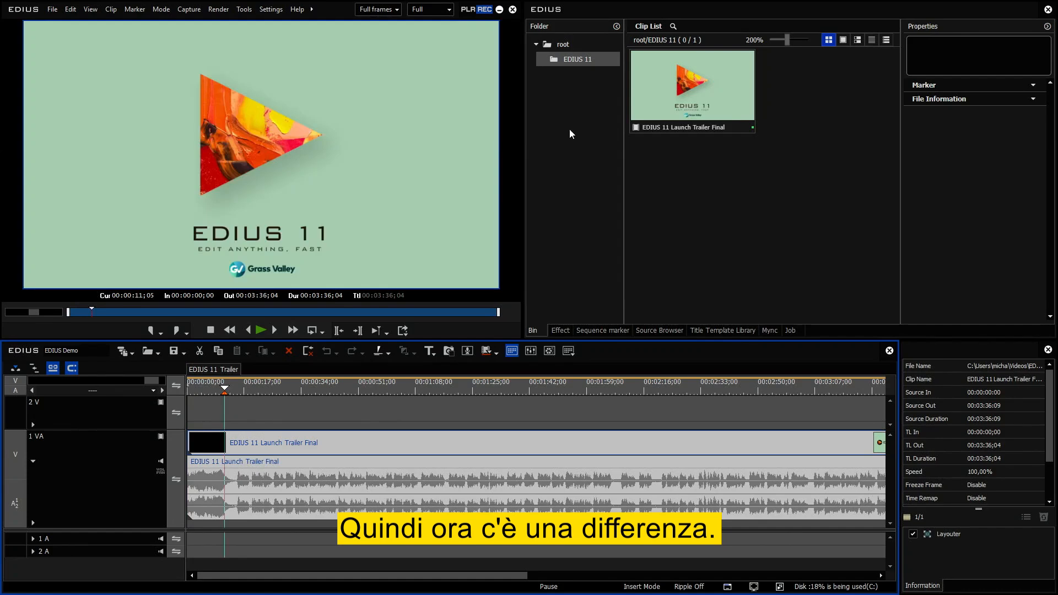
right_click(657, 73)
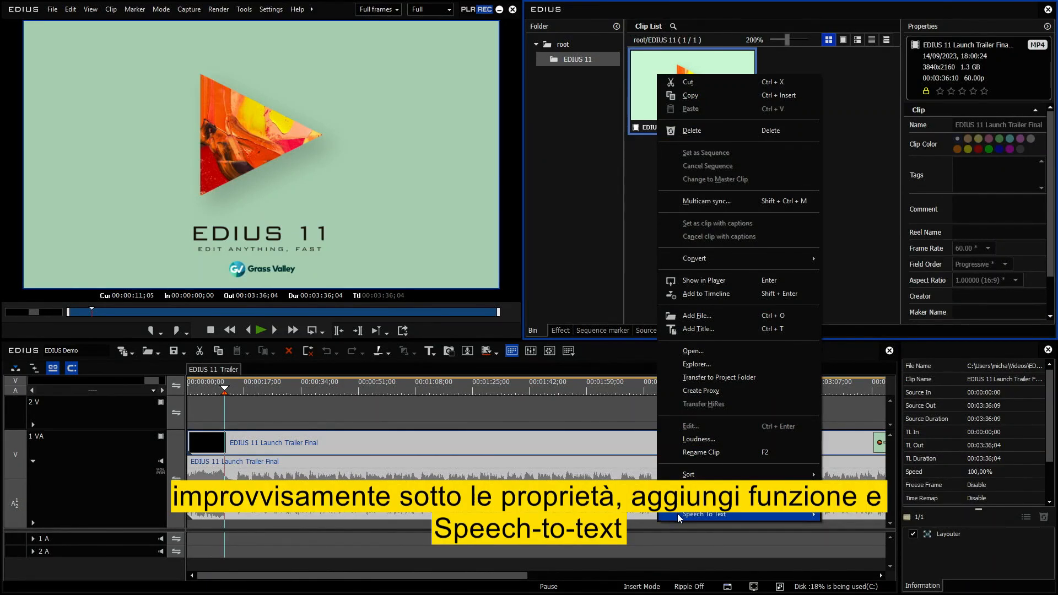
left_click(484, 442)
right_click(485, 441)
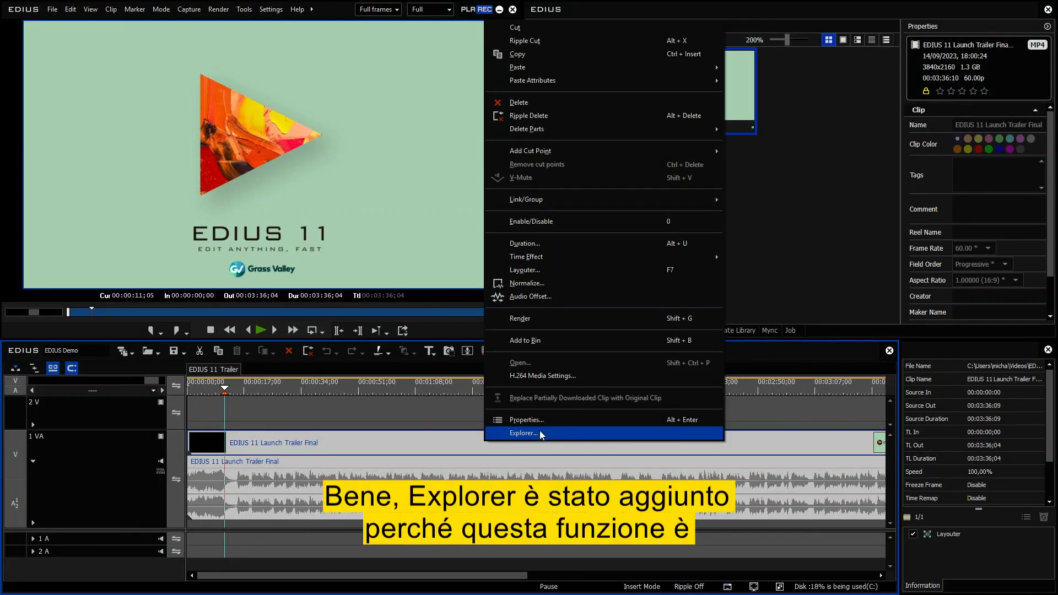
Examine the Explorer, Add function and Speech To Text commands offered for the trailer clip in the bin.
left_click(753, 167)
right_click(731, 117)
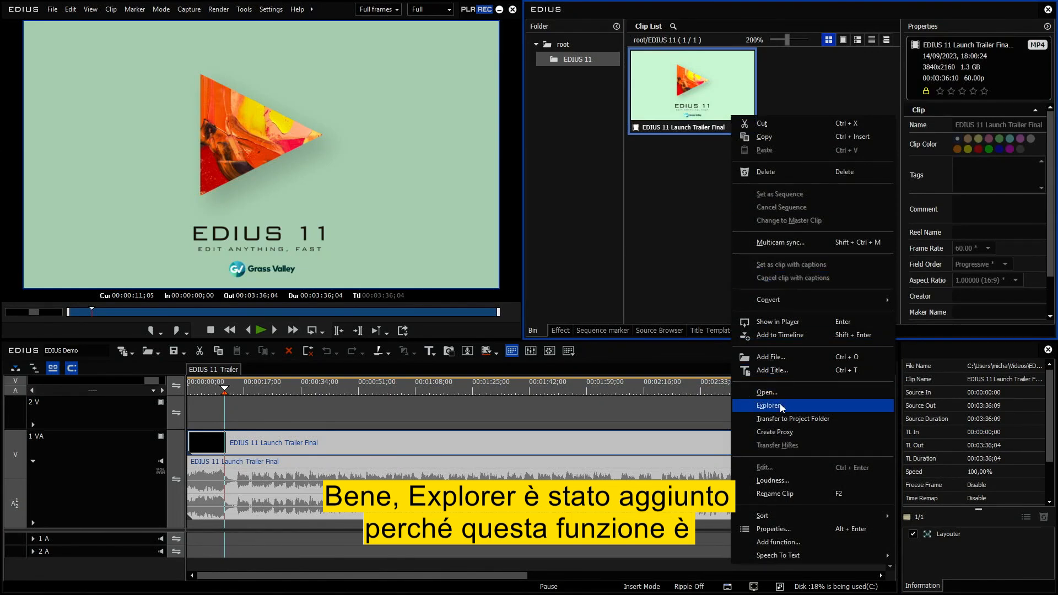
left_click(639, 267)
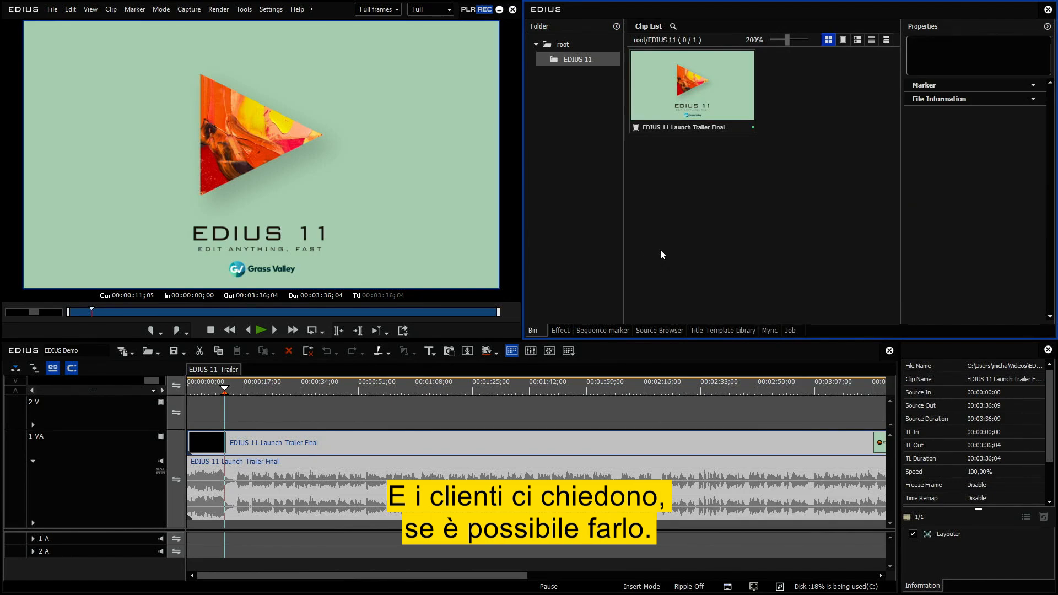
right_click(672, 95)
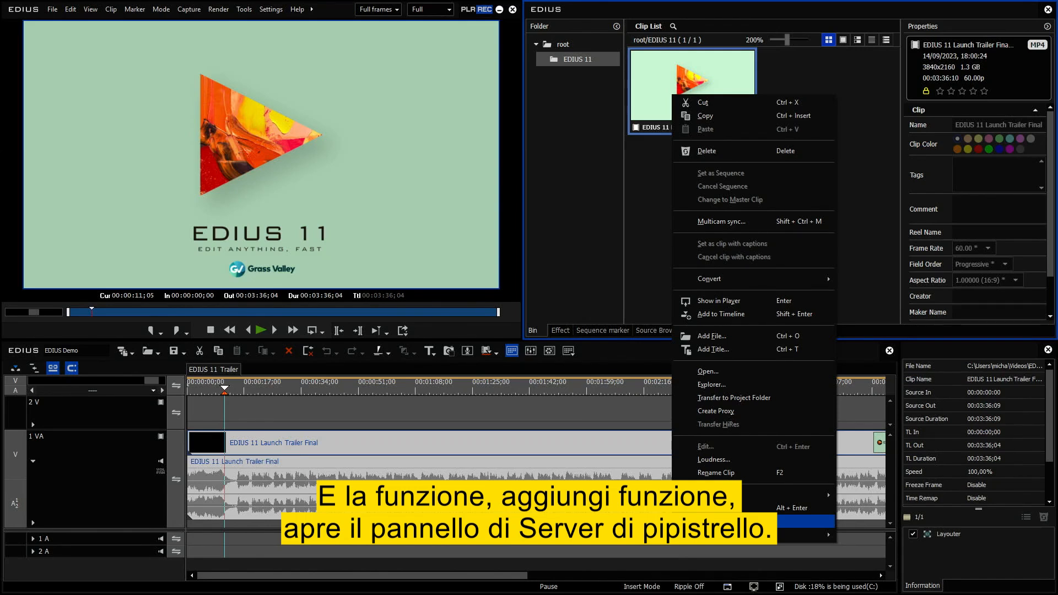
mouse_move(744, 534)
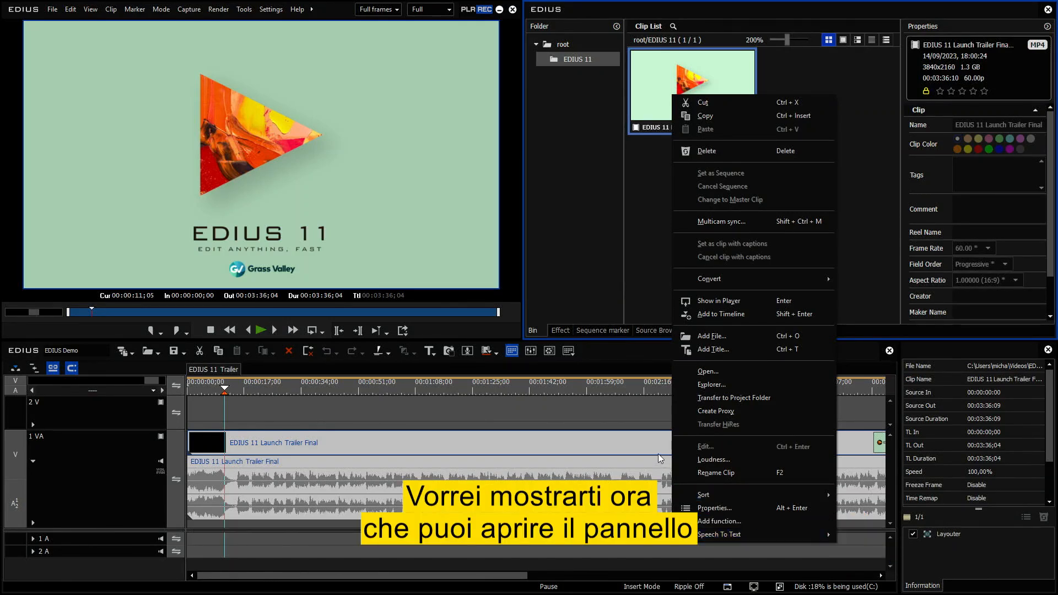
left_click(629, 238)
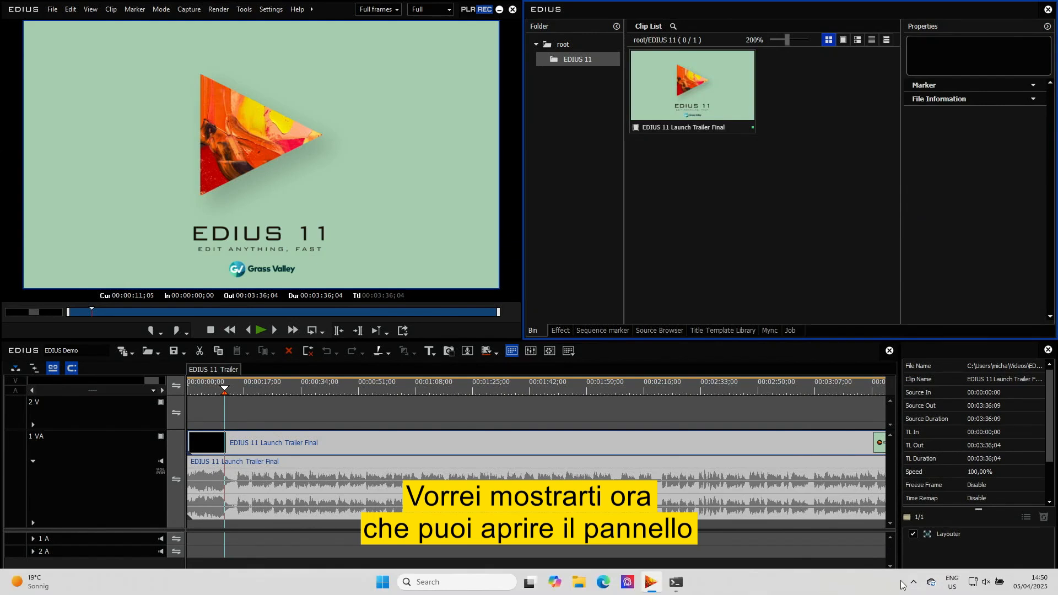
Bring up the BAT Server Panel from the system tray service and reposition its window over the editing workspace.
left_click(914, 582)
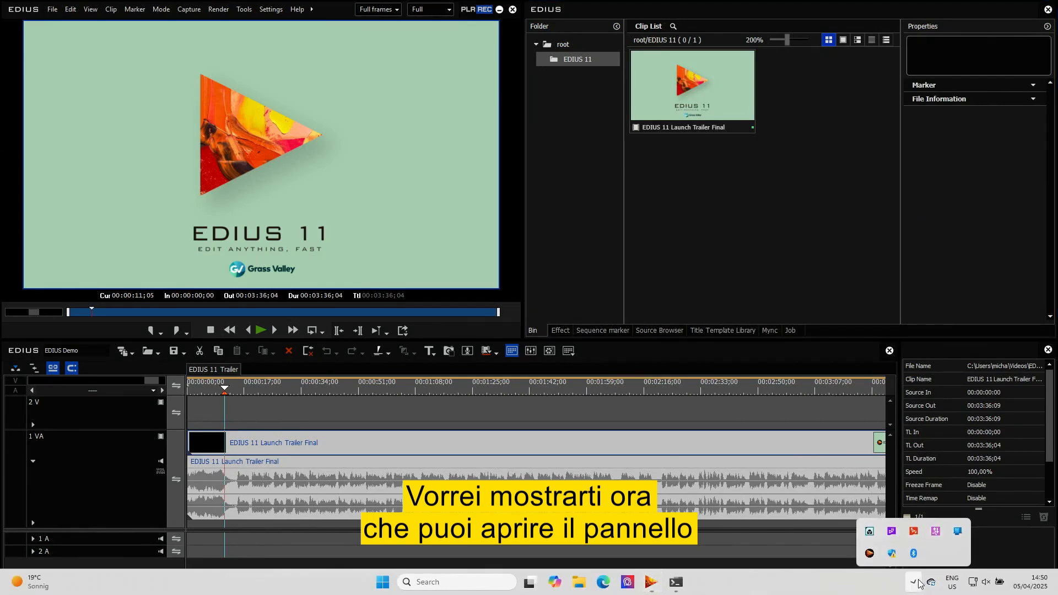
right_click(870, 549)
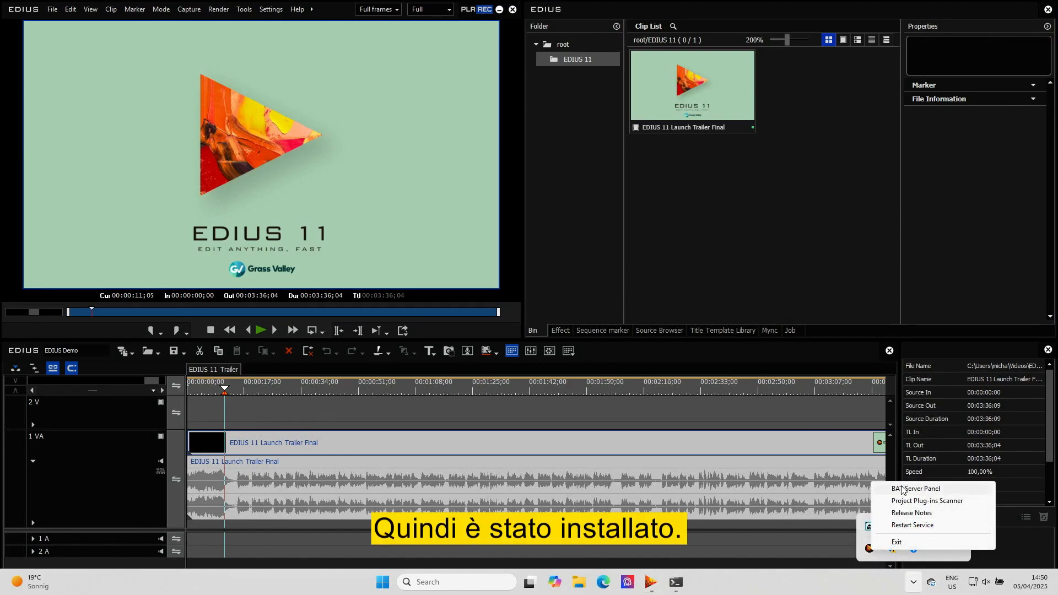
left_click(946, 490)
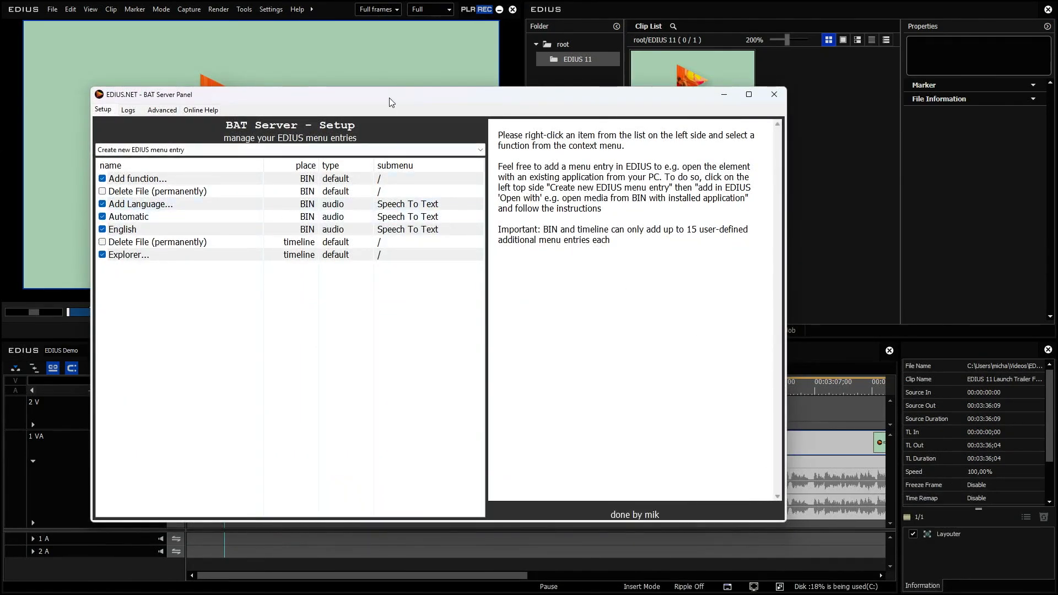
left_click_drag(389, 93, 444, 99)
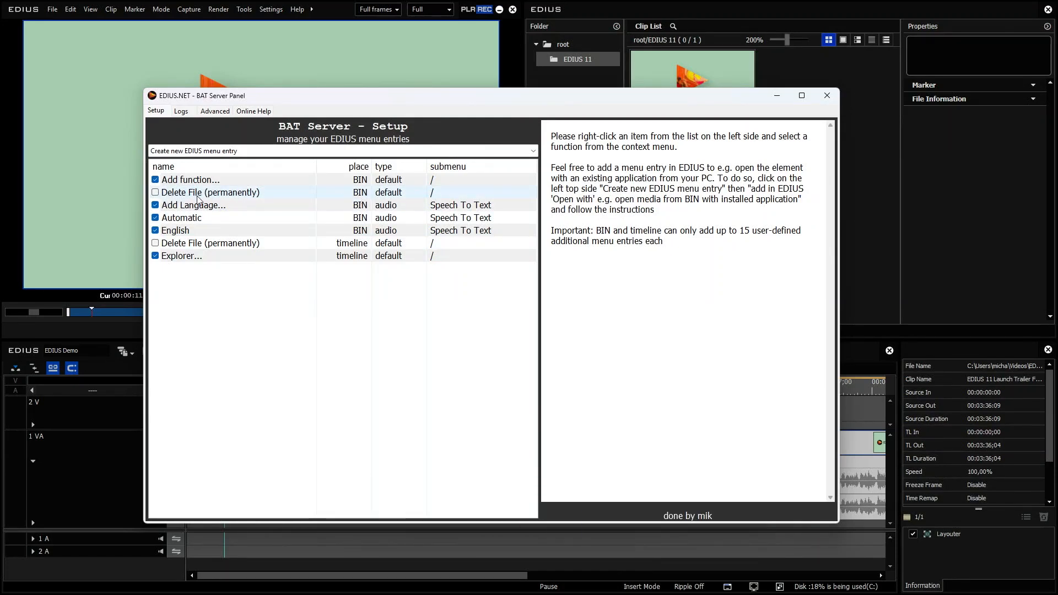
Enable the Delete File (permanently) function for the BIN and check the bin clip's context commands for it.
left_click(154, 193)
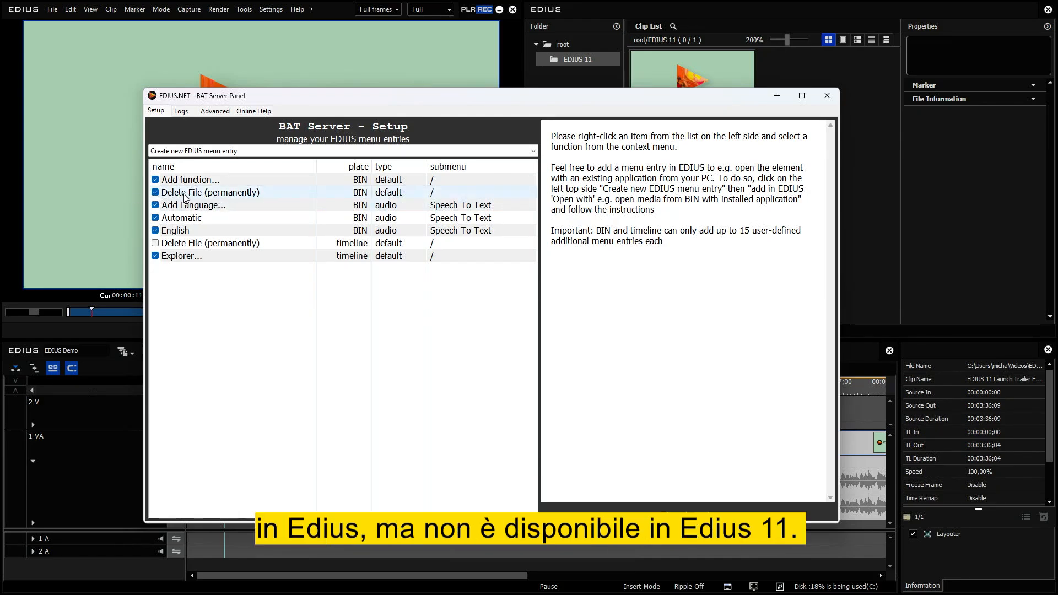
left_click(775, 100)
right_click(696, 99)
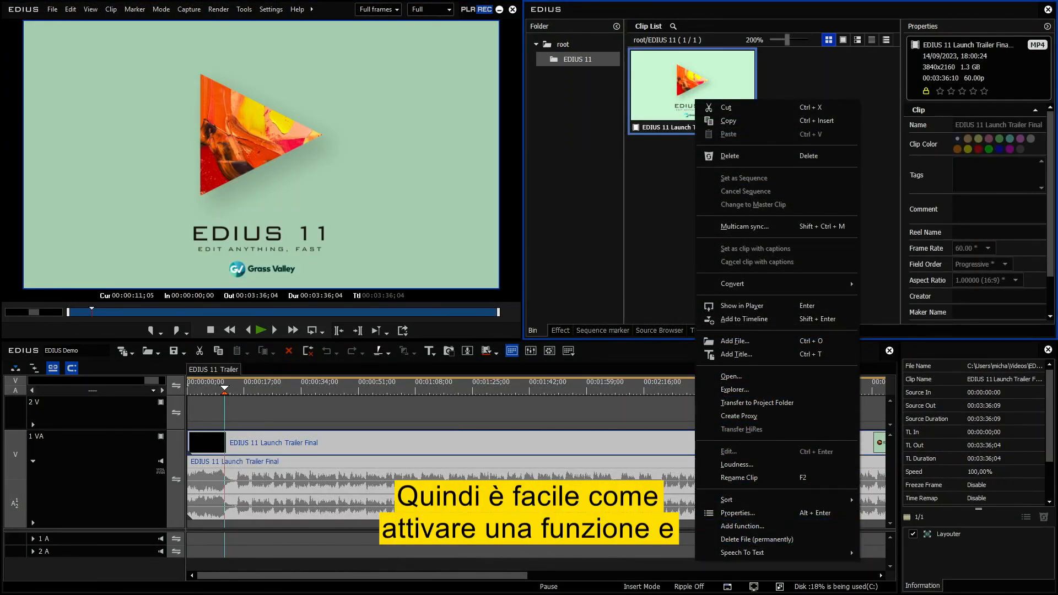
Disable the BIN's Delete File (permanently) function and recheck the bin clip's context commands.
left_click(688, 589)
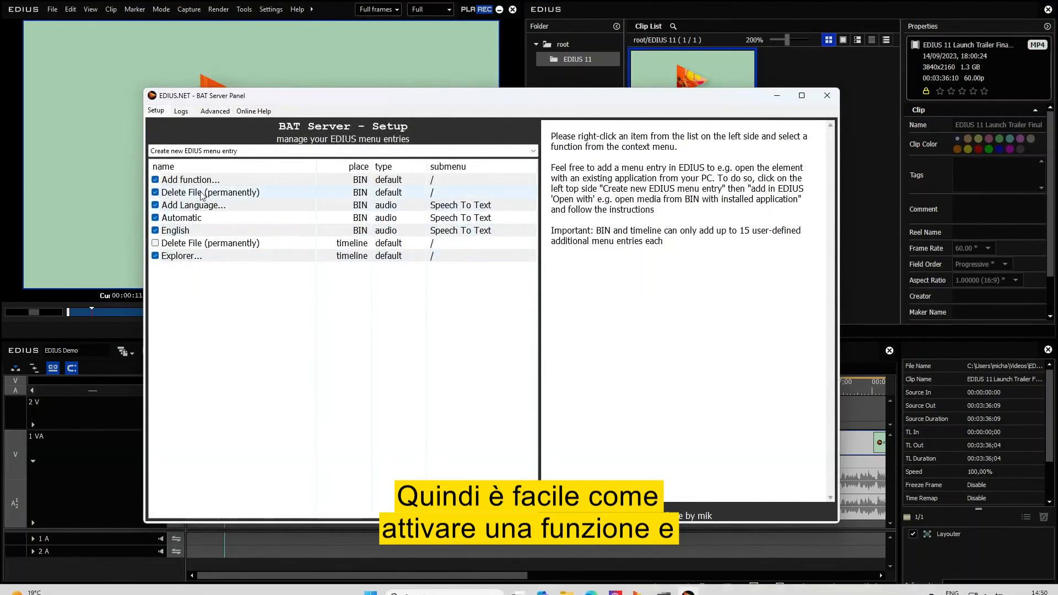
left_click(682, 61)
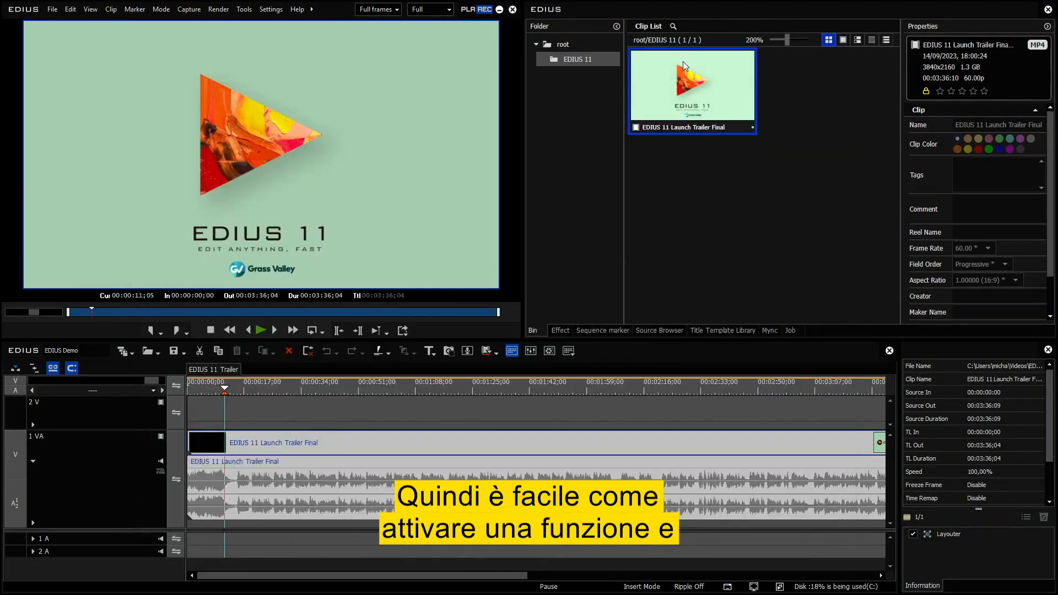
right_click(683, 61)
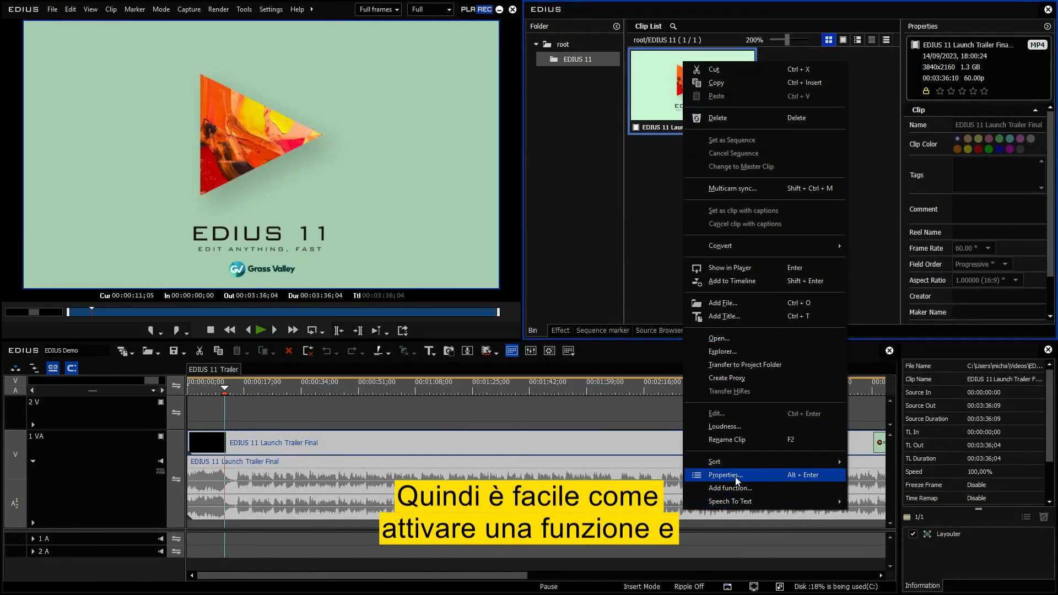
Create an EDIUS 'Open with' menu entry of the default type that launches the MediaInfo application from Program Files.
left_click(688, 588)
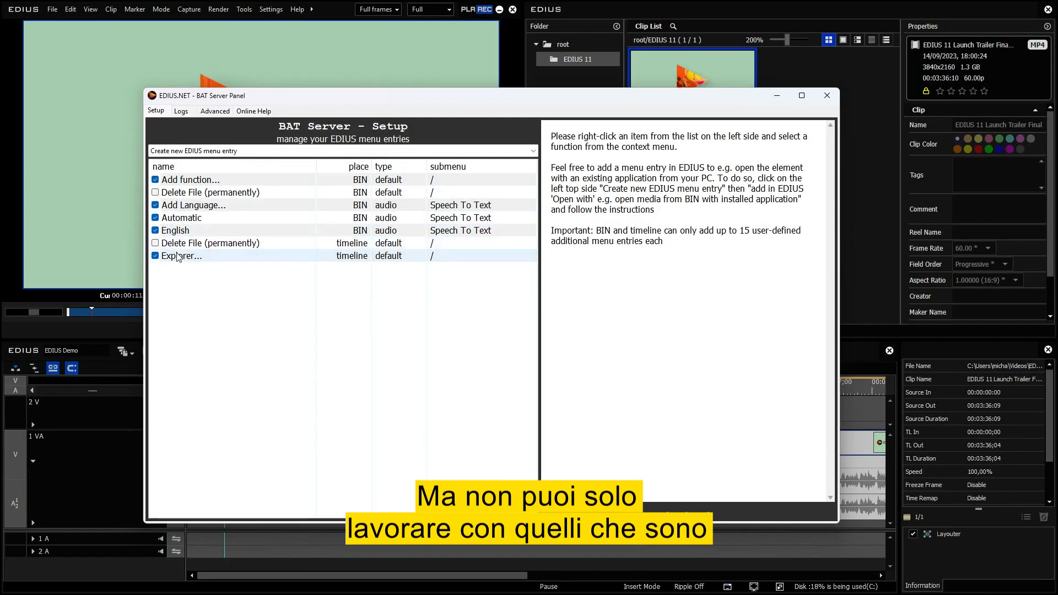
left_click(246, 152)
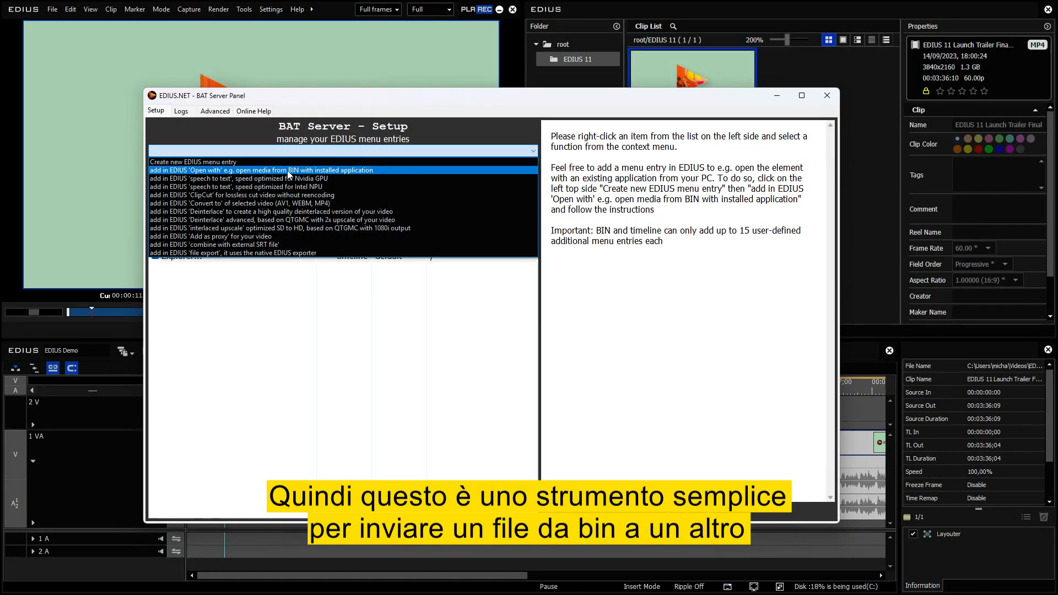
left_click(381, 172)
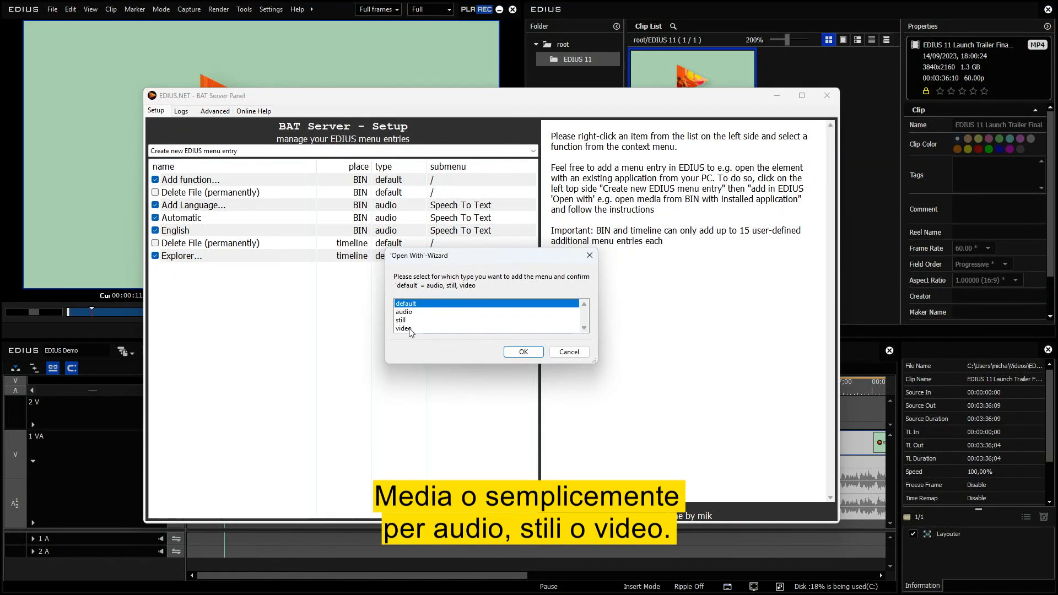
left_click(523, 352)
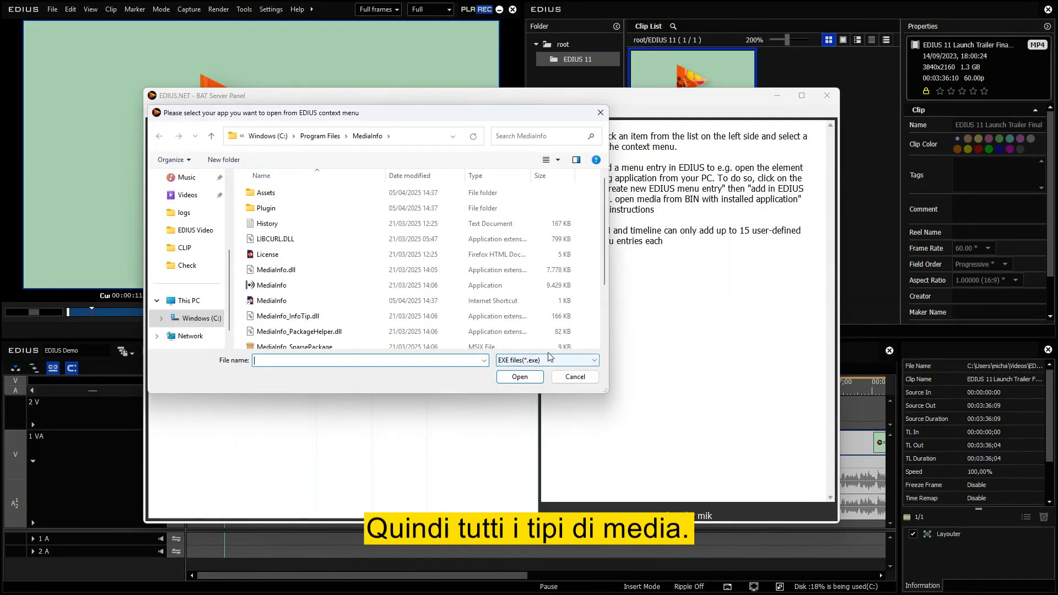
left_click(545, 287)
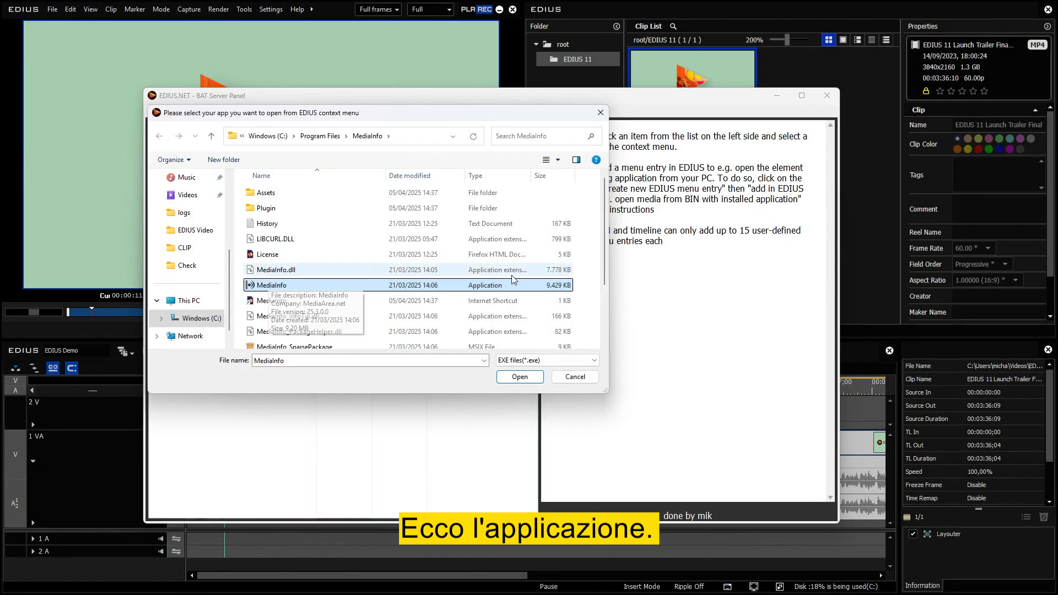
left_click(520, 376)
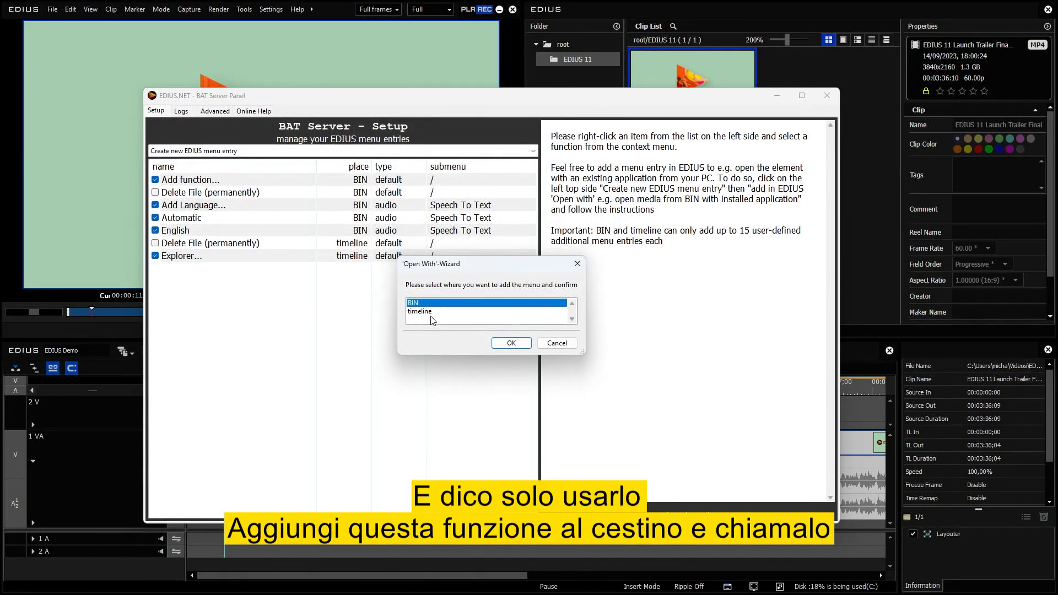
Place the 'Open with' entry in the BIN and name its BAT file "more Mediainfo".
left_click(418, 312)
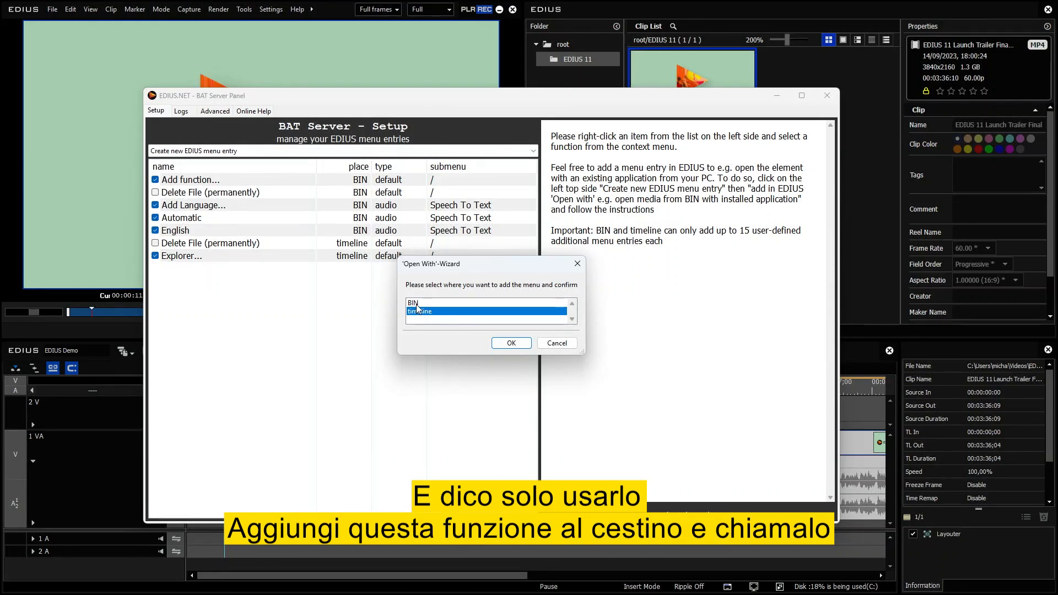
left_click(516, 342)
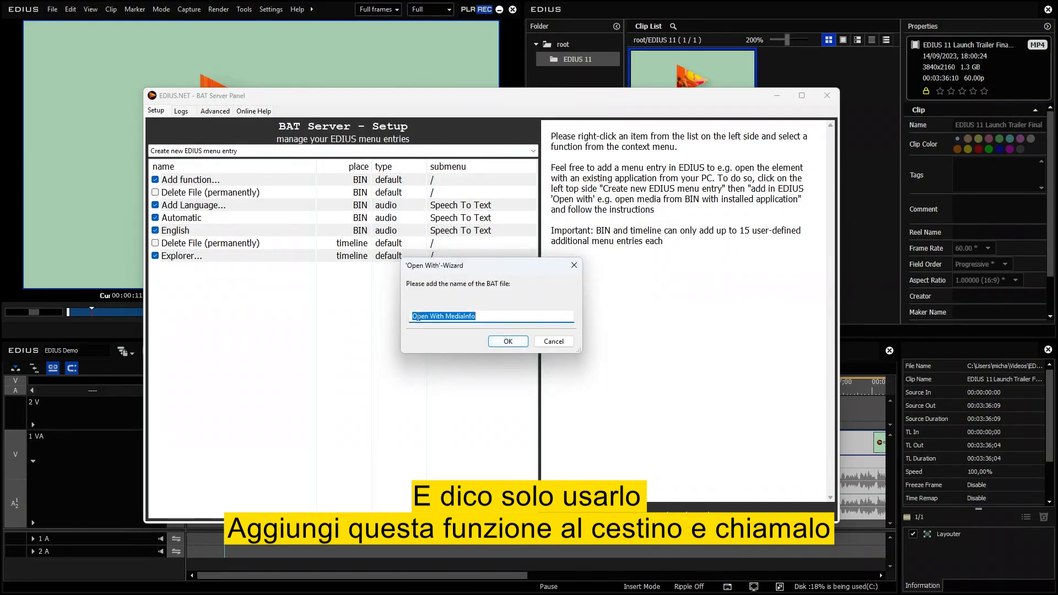
left_click(488, 317)
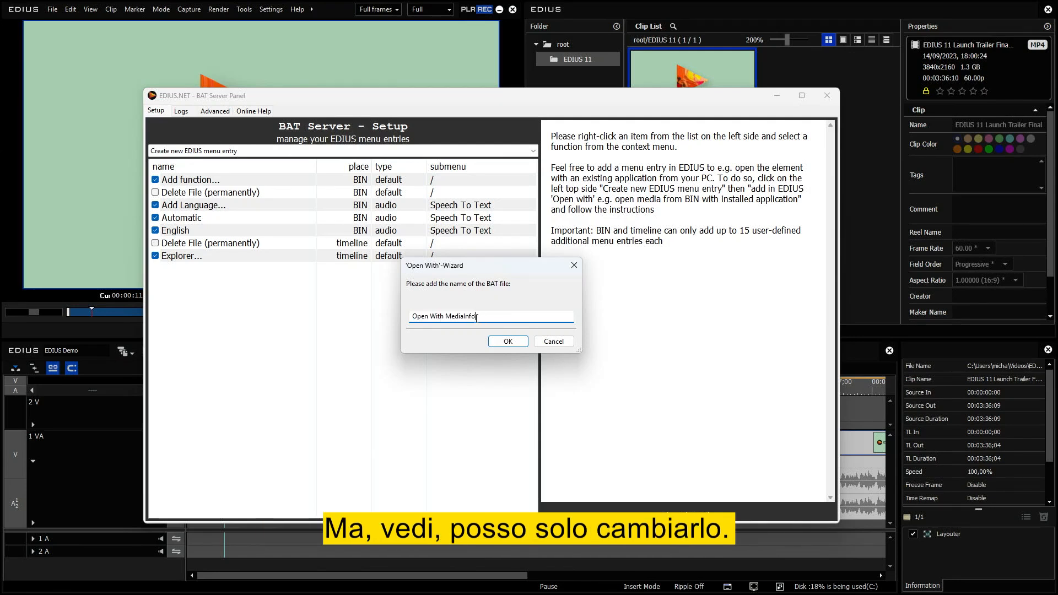
left_click_drag(475, 316, 389, 319)
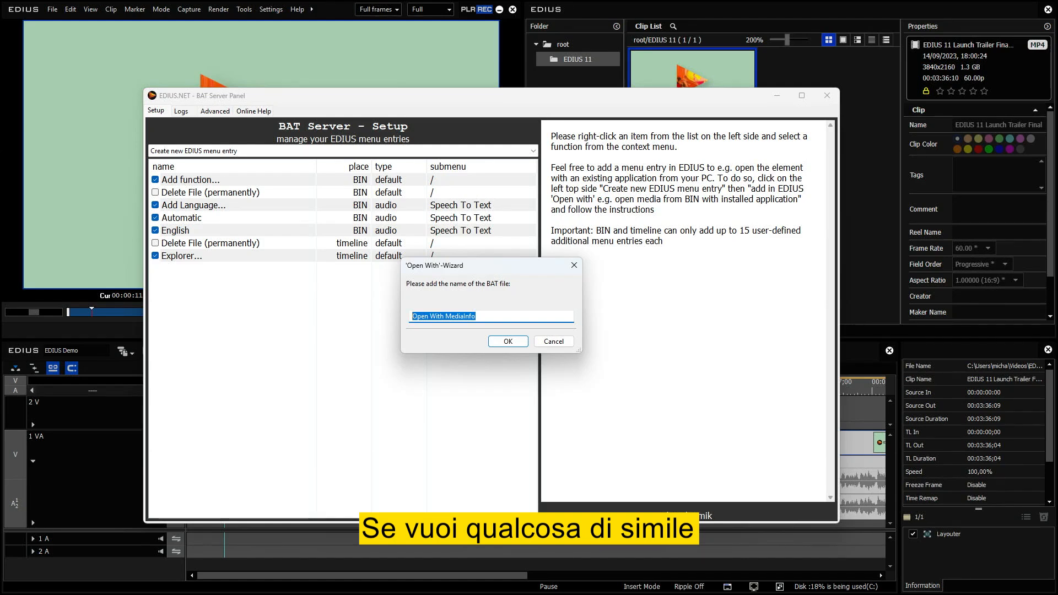
type("G")
key("BackSpace")
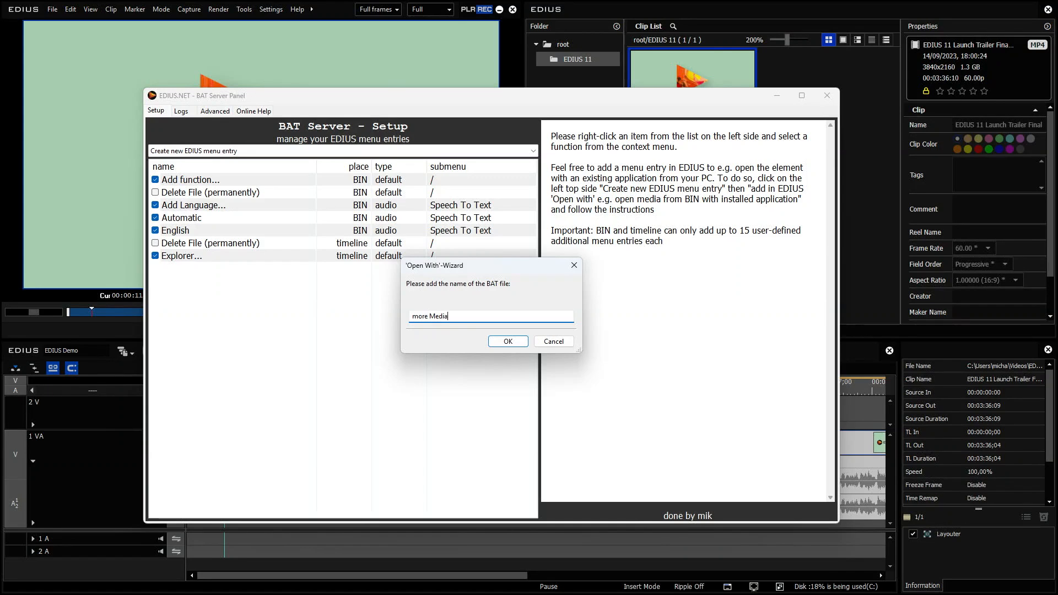
type("more Mediainfo")
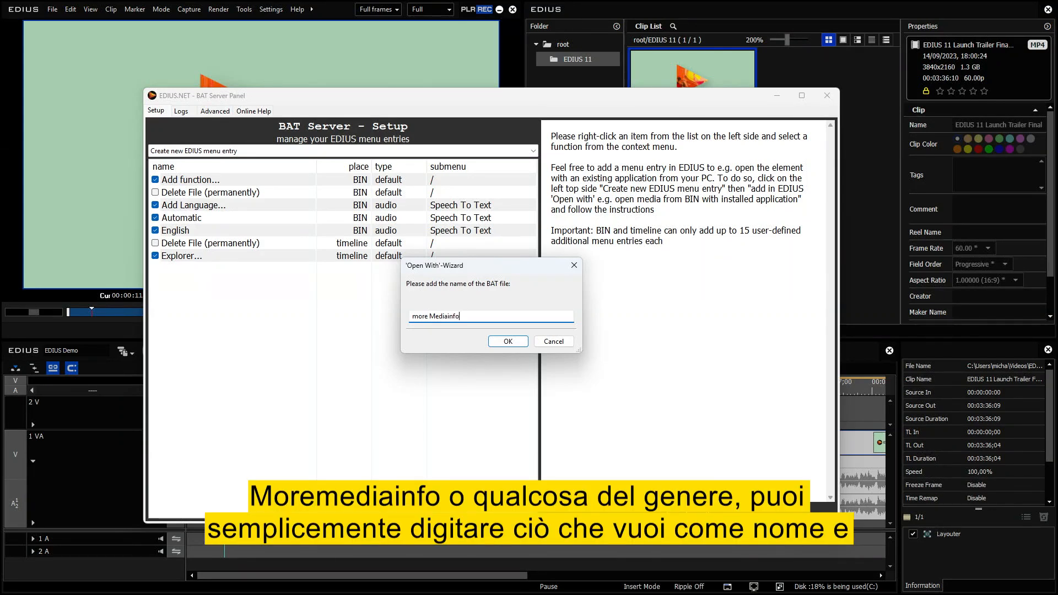
left_click(507, 341)
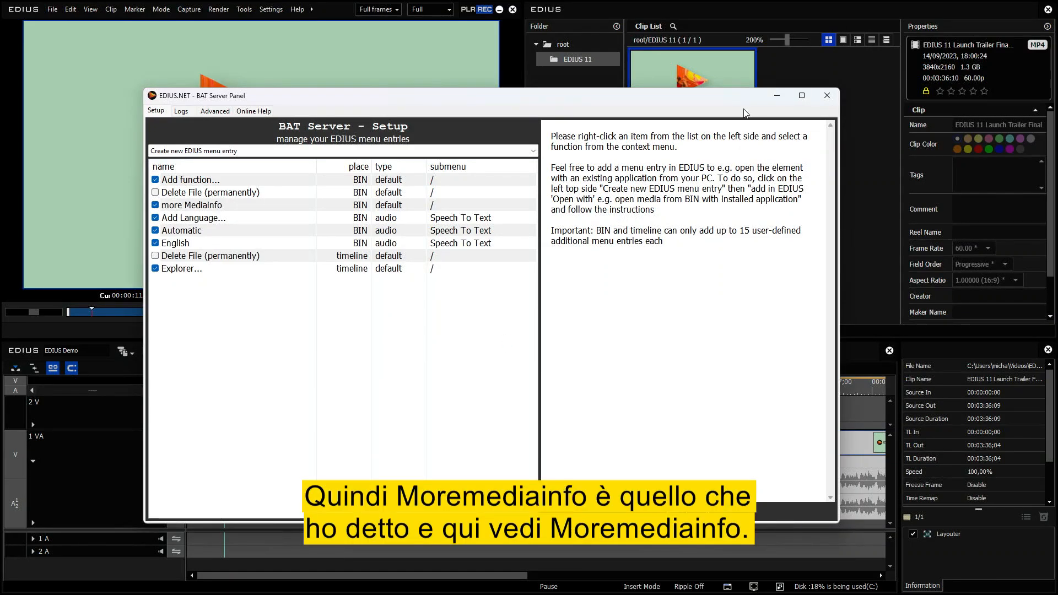
Run more Mediainfo on the bin's trailer clip, close MediaInfo, and review the clip's context commands before returning to the BAT Server Panel.
right_click(729, 71)
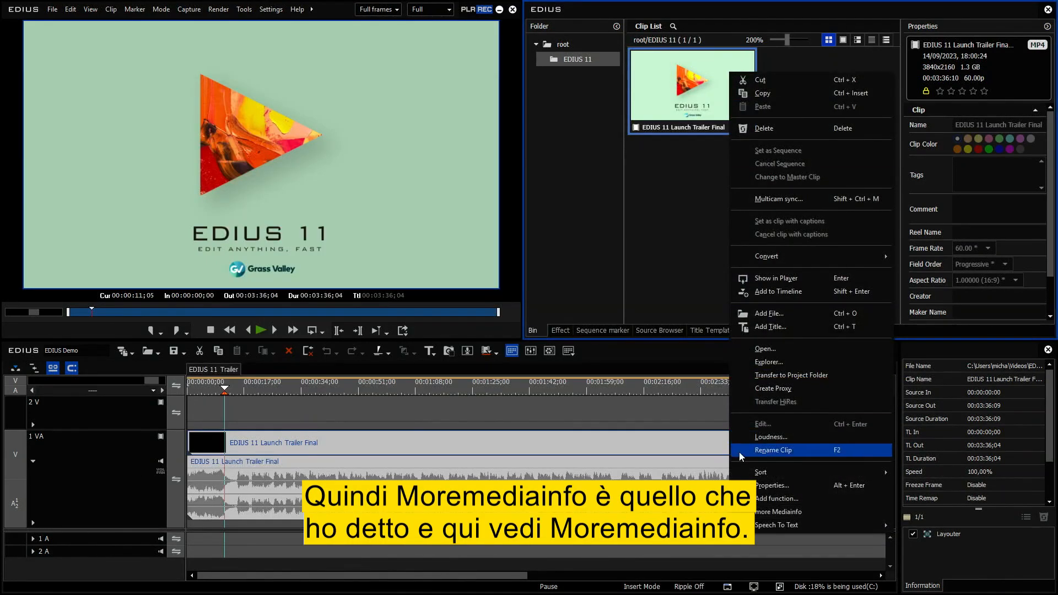
left_click(813, 509)
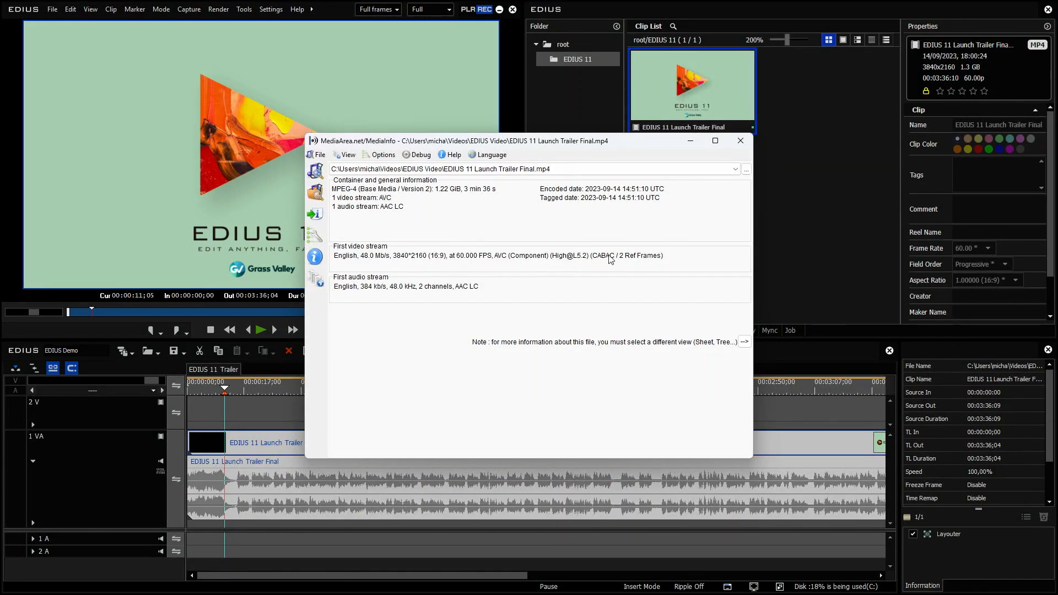
left_click(744, 141)
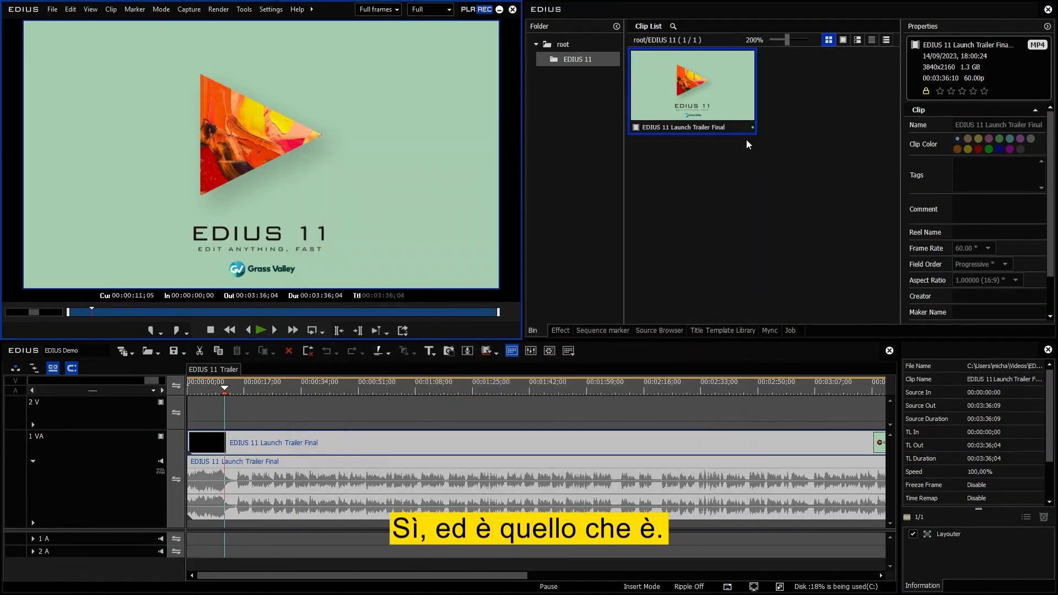
right_click(677, 98)
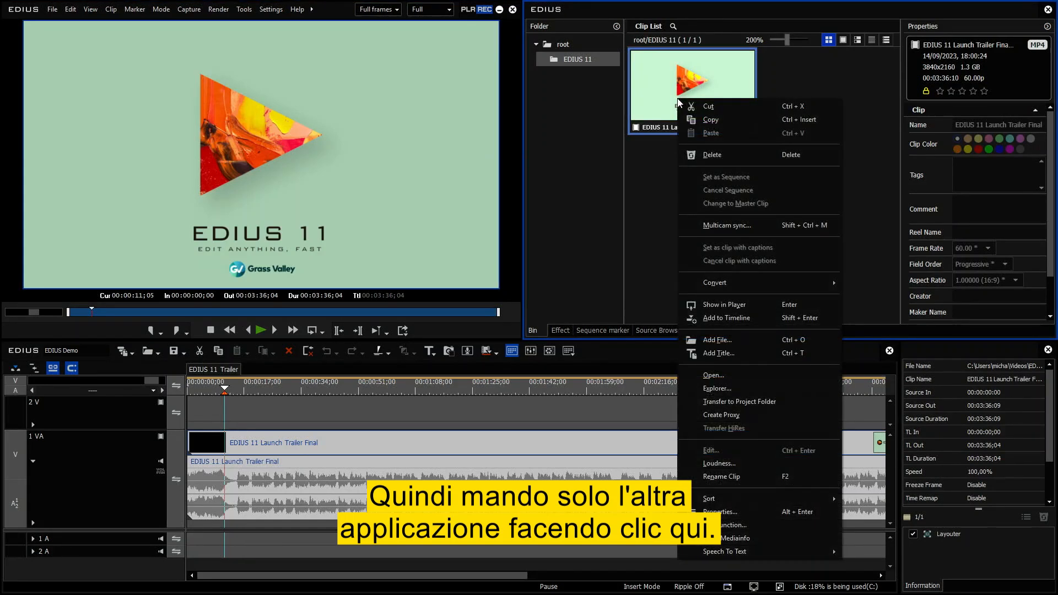
left_click(728, 527)
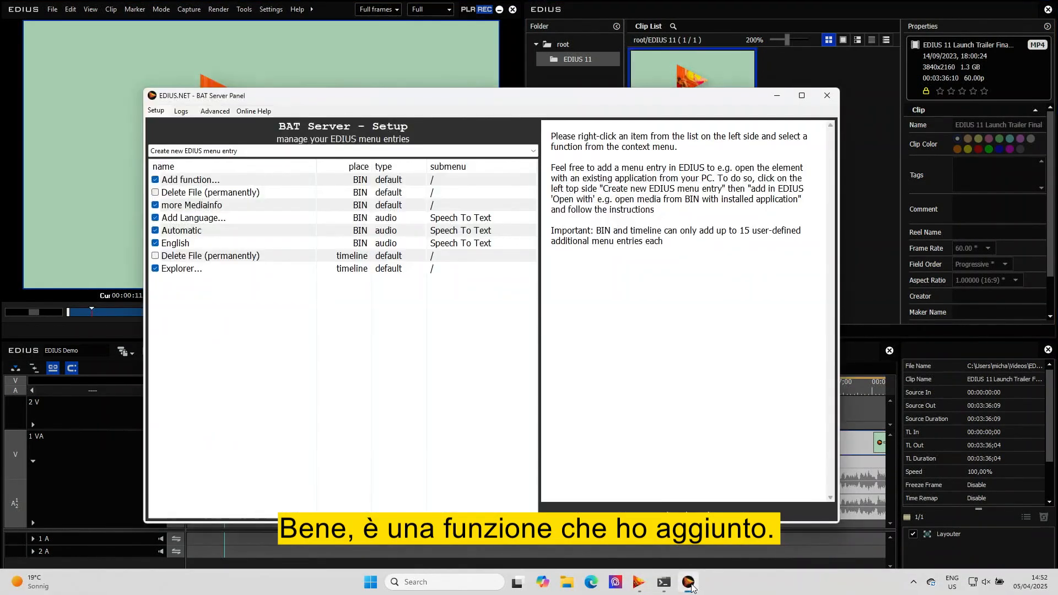
Toggle the more Mediainfo entry off and back on, and examine the management commands offered for it.
left_click(181, 205)
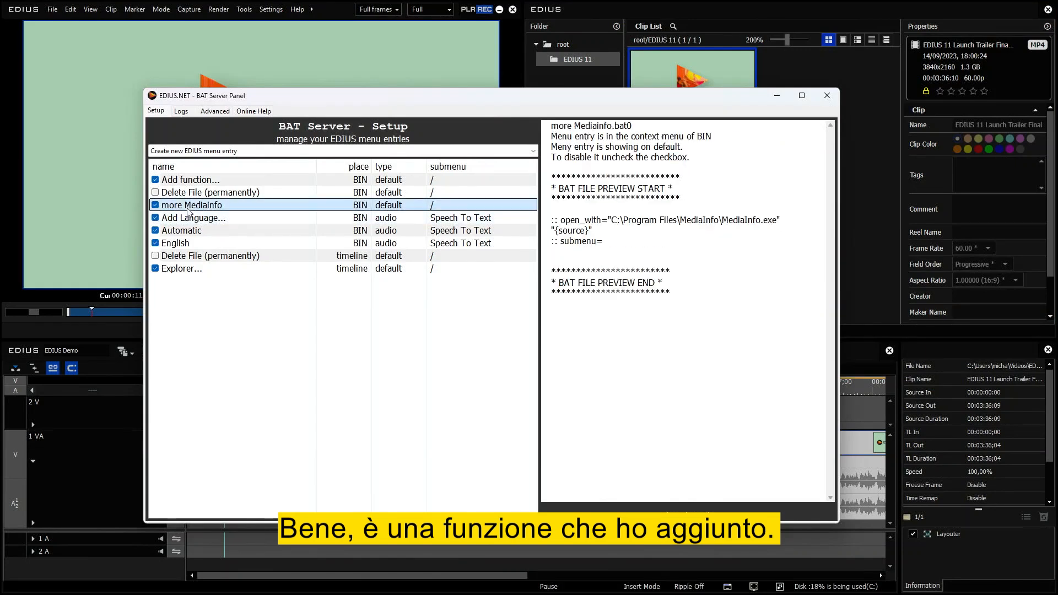
left_click(154, 206)
left_click(157, 204)
right_click(175, 205)
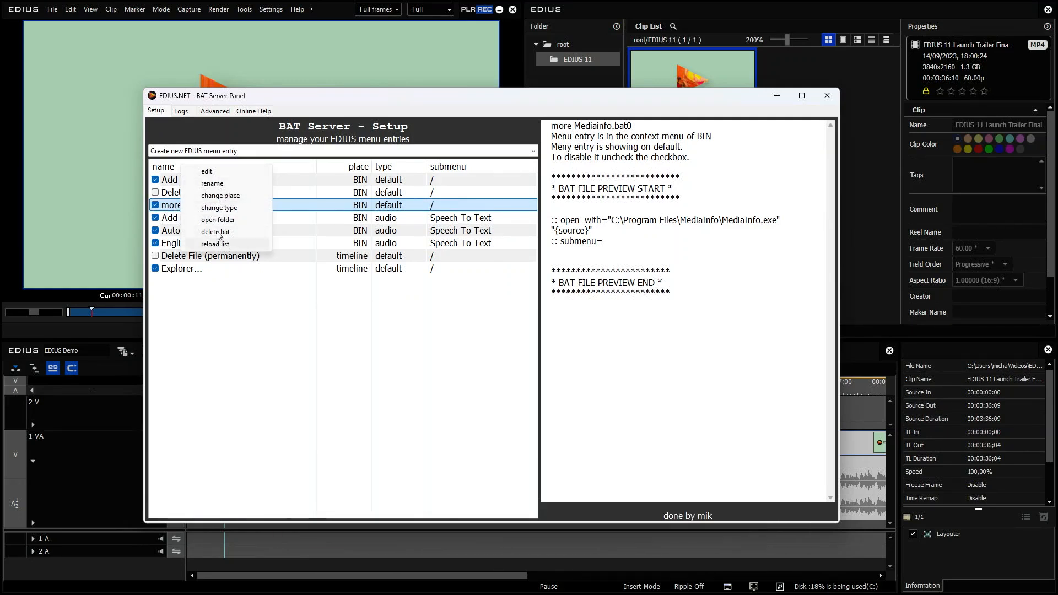
left_click(169, 205)
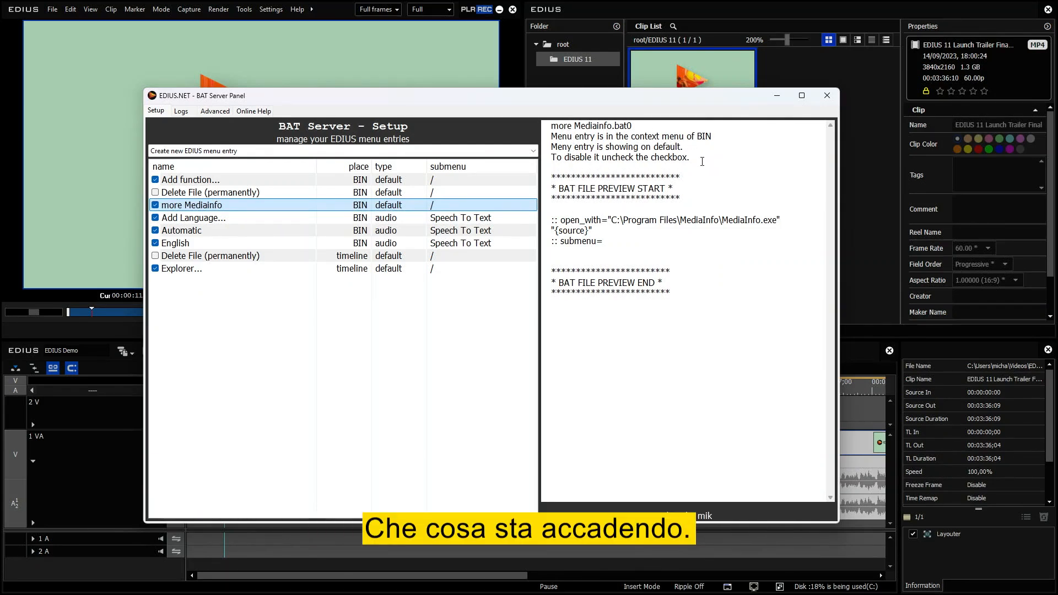
Examine the open_with path, the {source} placeholder and the submenu line in the more Mediainfo BAT file preview.
left_click_drag(551, 220, 610, 237)
left_click(593, 230)
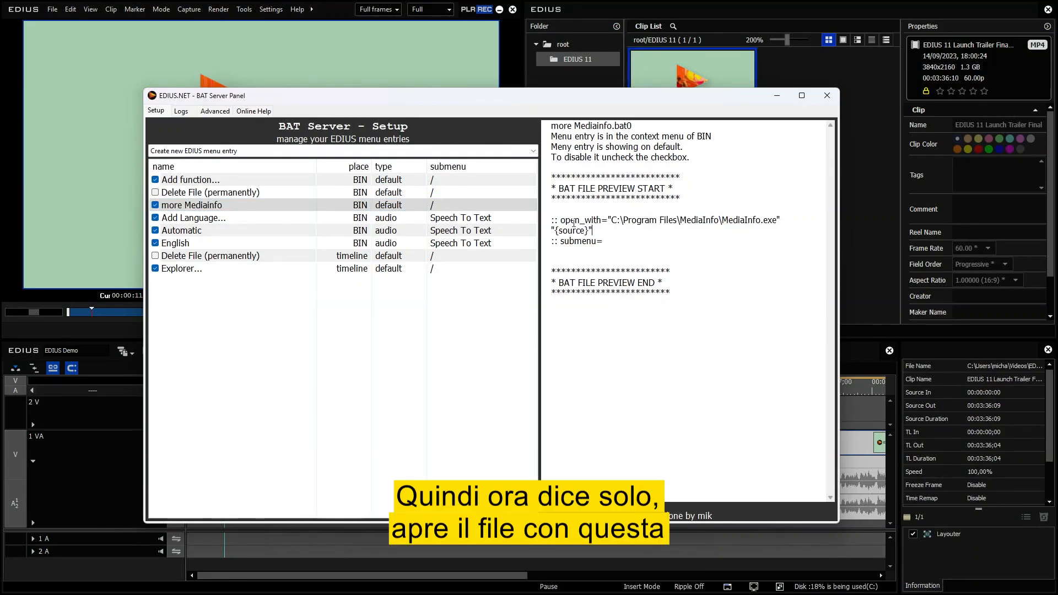
left_click_drag(563, 219, 778, 220)
left_click(590, 231)
key("shift+Left")
key("shift+Left")
key("shift+Left")
key("shift+Left")
key("shift+Left")
key("shift+Left")
key("shift+Left")
key("shift+Left")
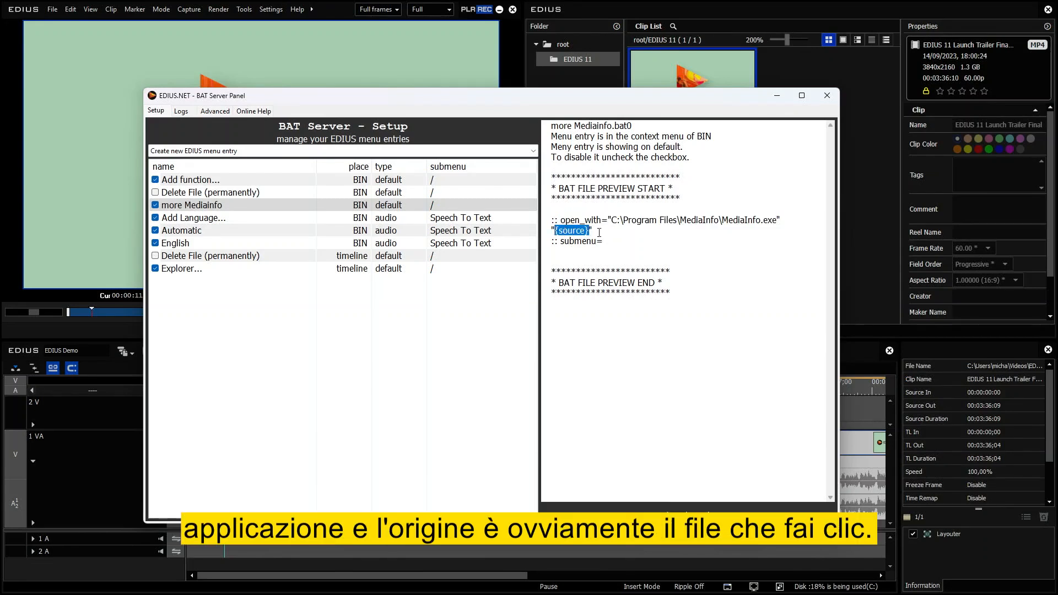
left_click(599, 232)
left_click_drag(564, 241, 583, 244)
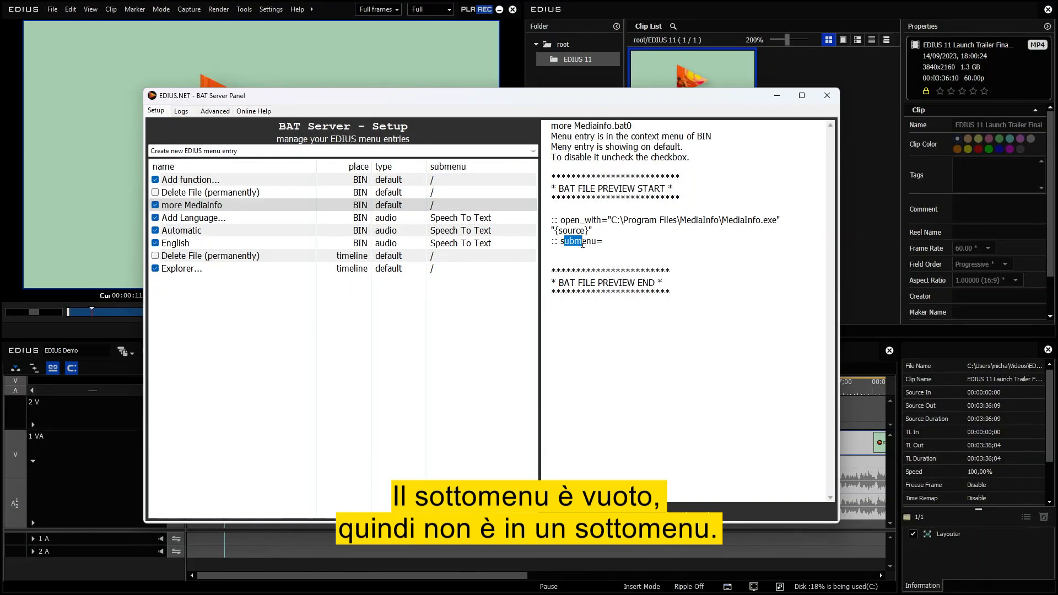
left_click(621, 242)
Minimise the BAT Server Panel and examine the Speech To Text submenu among the bin clip's context commands.
left_click(777, 96)
right_click(686, 98)
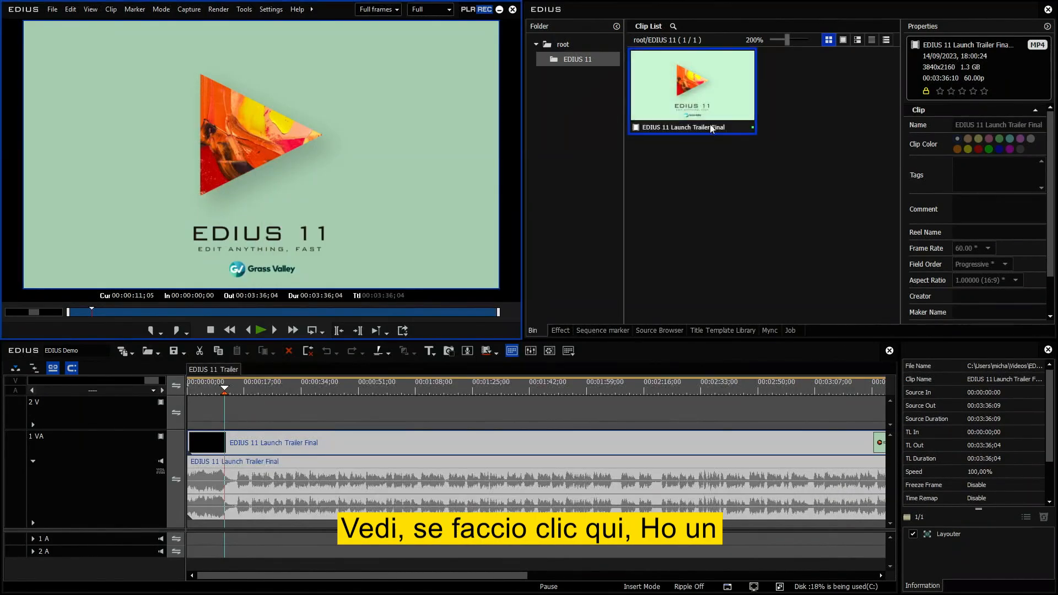
mouse_move(736, 551)
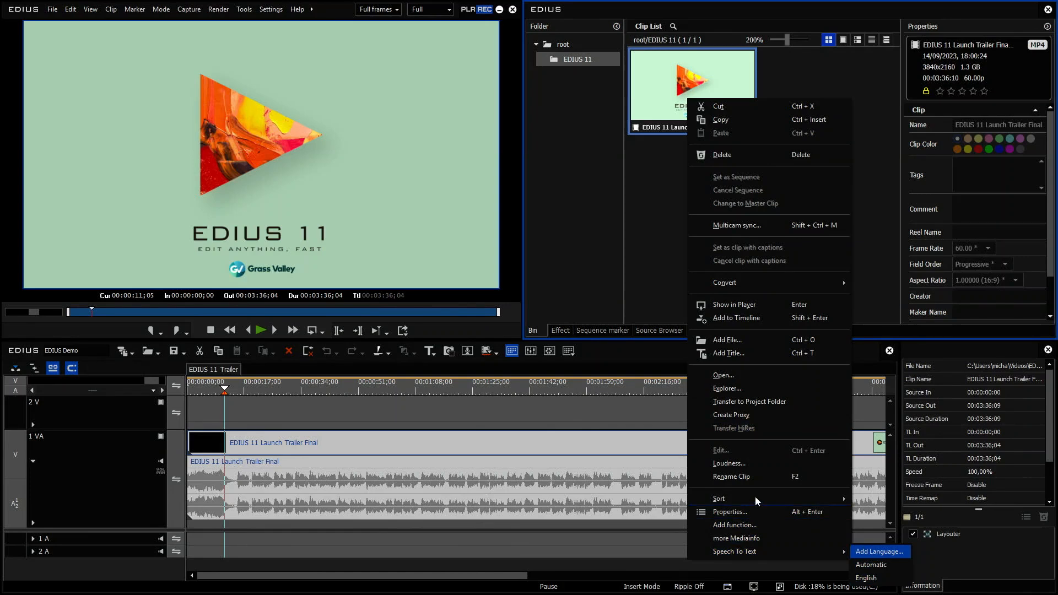
left_click(656, 87)
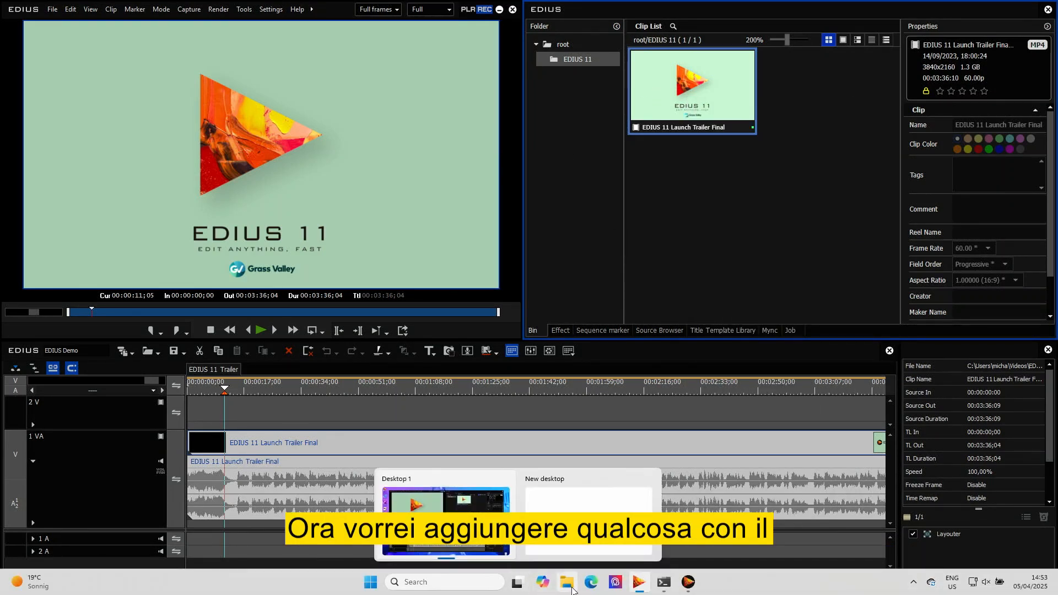
Create a BIN 'speech to text' entry optimized for Intel NPU, with auto-detected language, no English translation and NPU hardware.
left_click(687, 587)
left_click(237, 151)
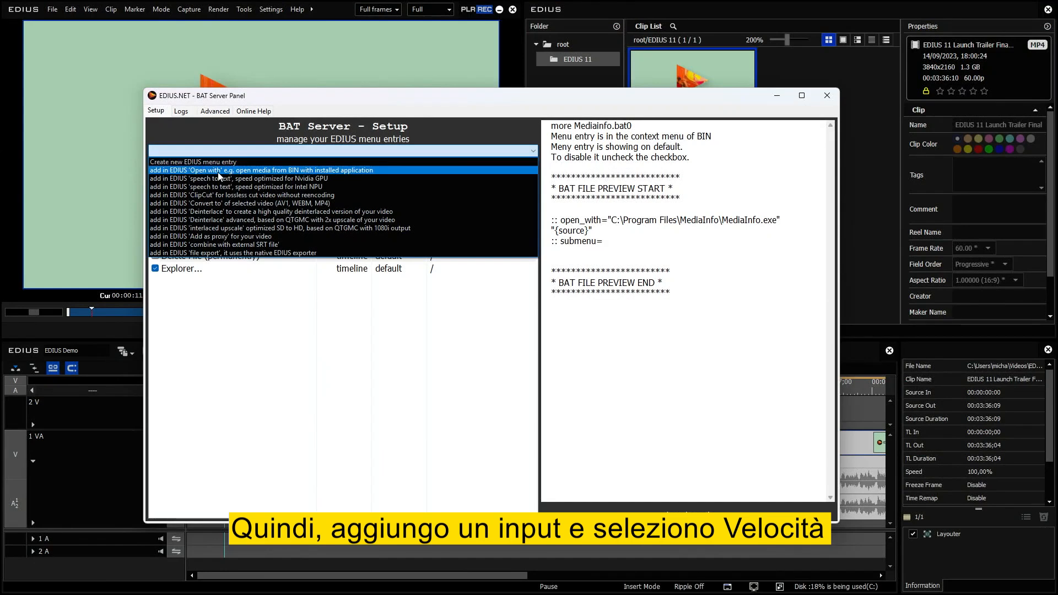
left_click(322, 187)
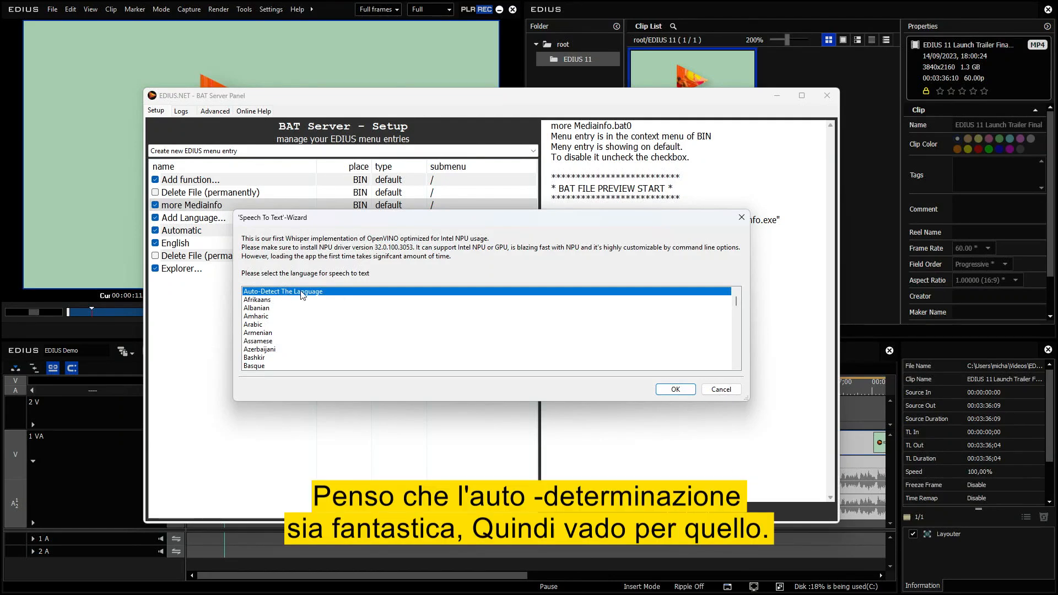
left_click(685, 390)
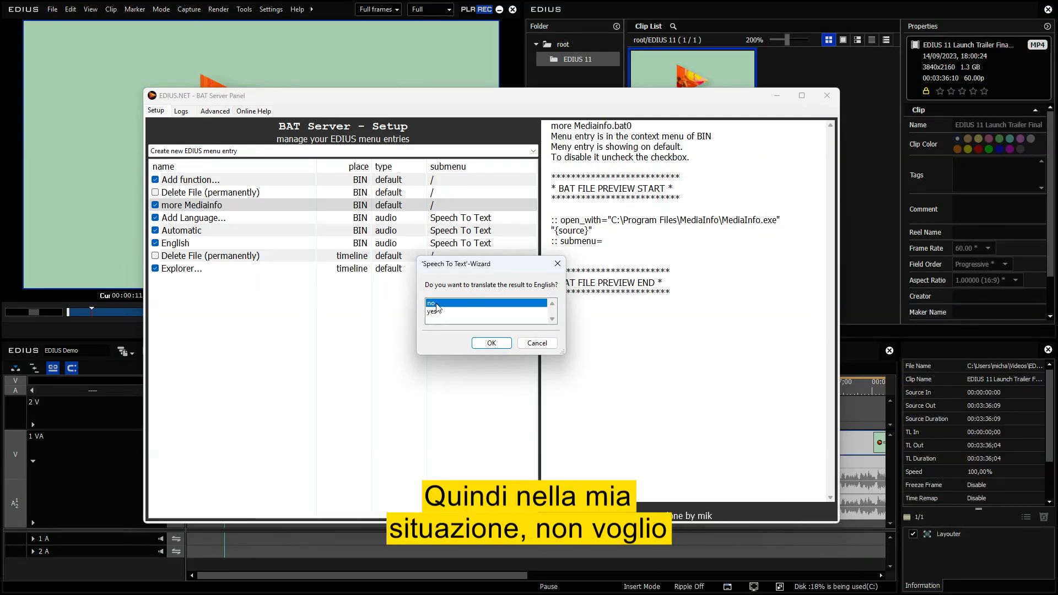
left_click(488, 344)
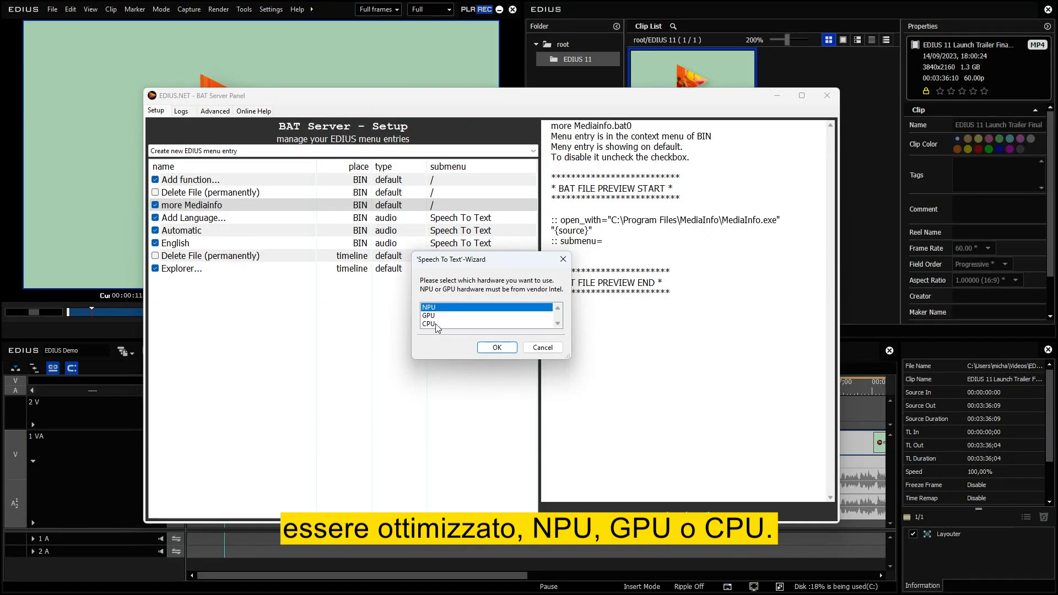
left_click(492, 349)
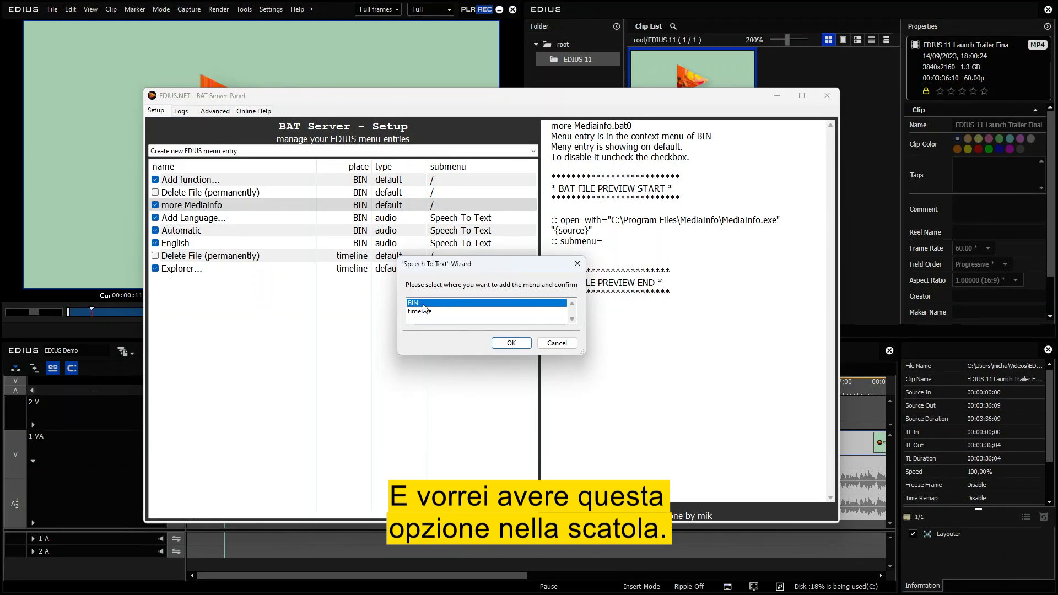
left_click(506, 343)
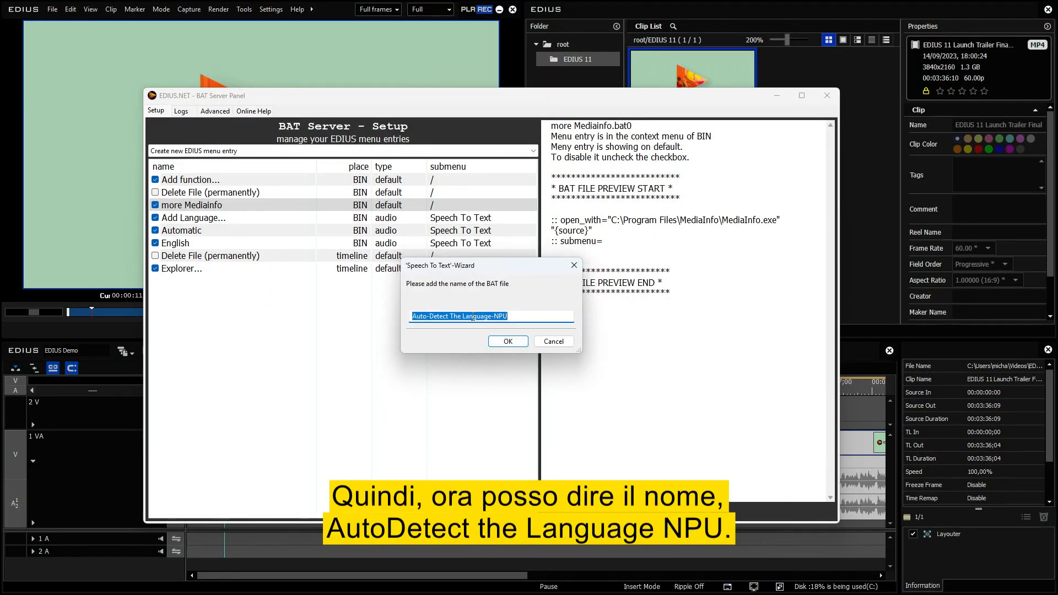
Name the new speech-to-text BAT file "Automatic intel NPU" and finish creating the entry.
left_click(530, 317)
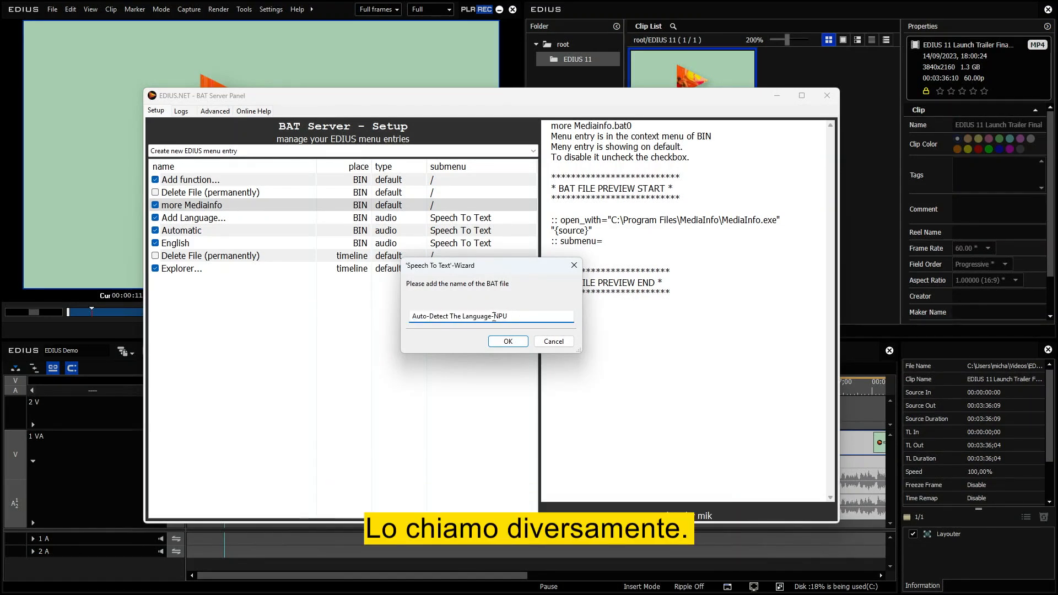
left_click_drag(493, 315, 412, 317)
key("BackSpace")
type("Auto")
type("ma")
type("tic ")
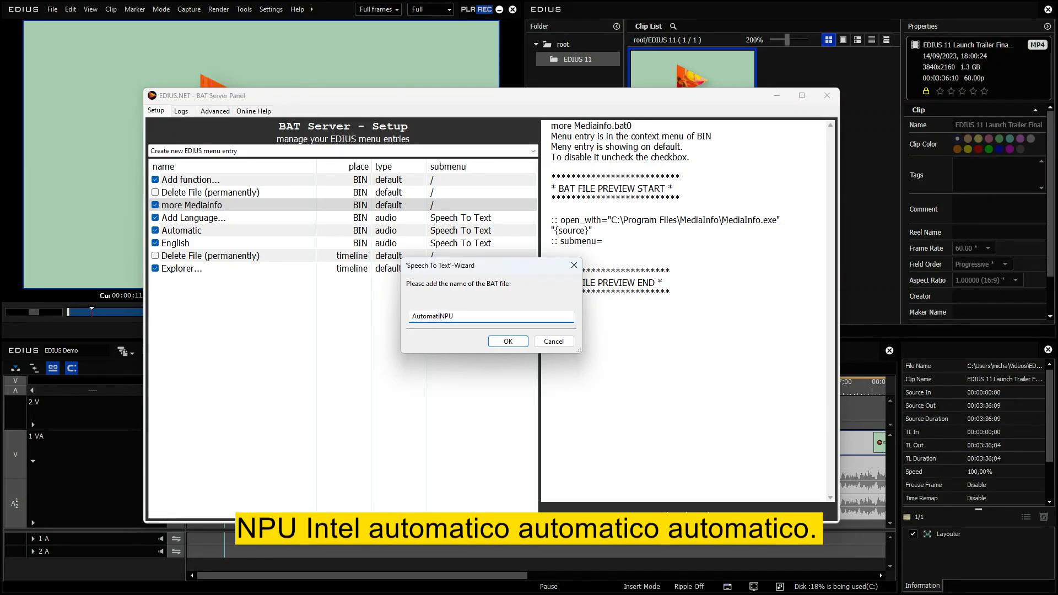
type("intel")
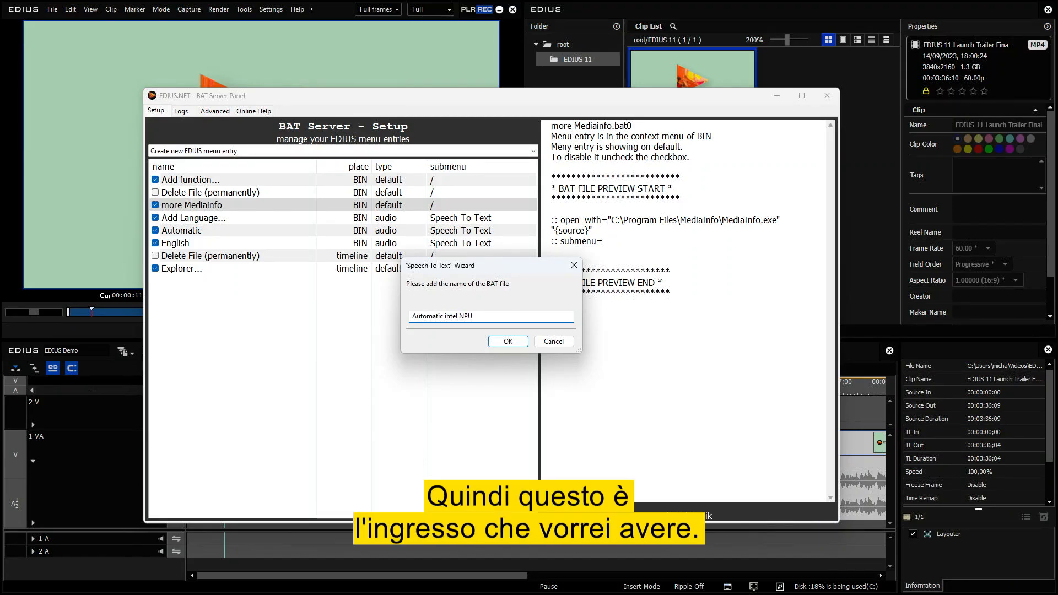
left_click(516, 342)
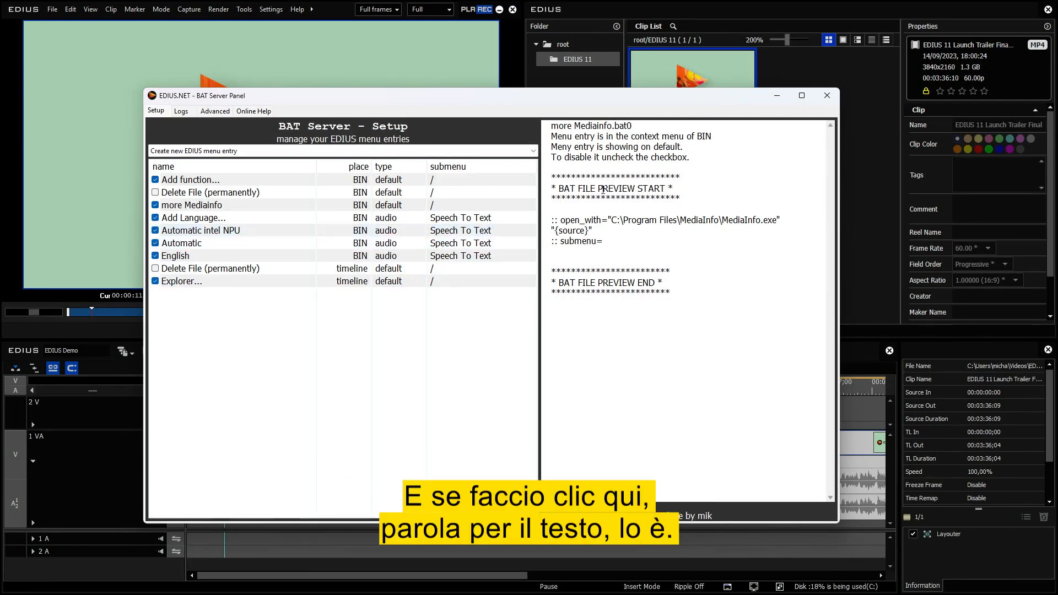
Run the Automatic intel NPU speech-to-text command on the EDIUS 11 Launch Trailer Final bin clip.
left_click(664, 63)
right_click(659, 65)
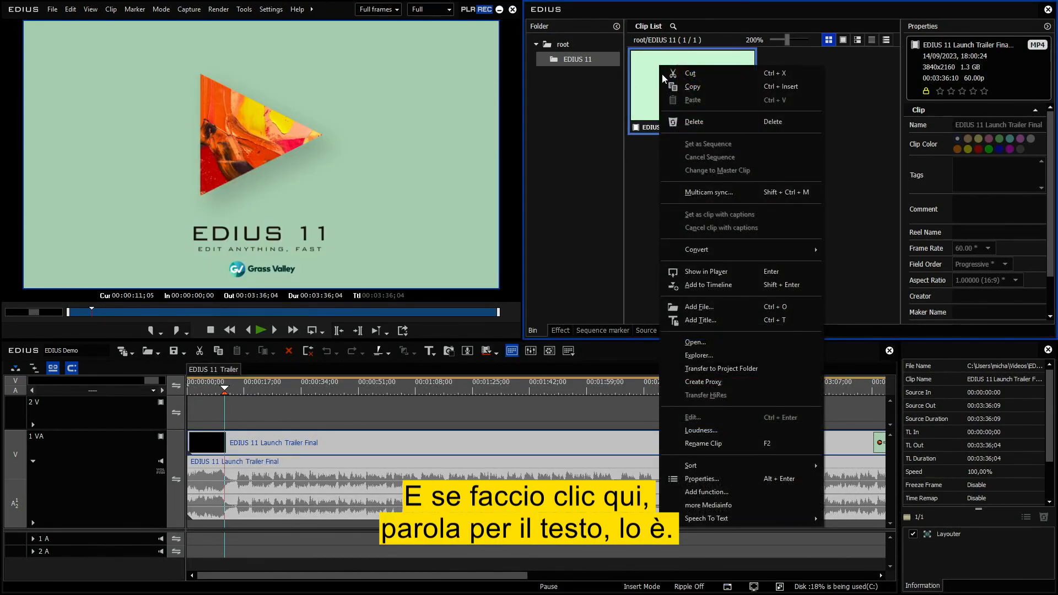
mouse_move(712, 522)
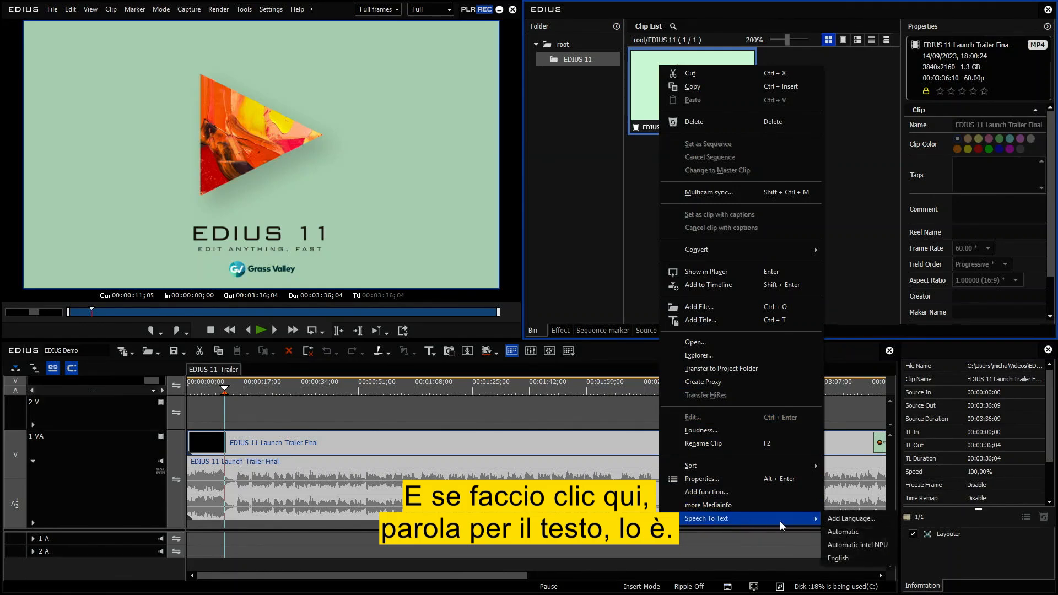
left_click(856, 545)
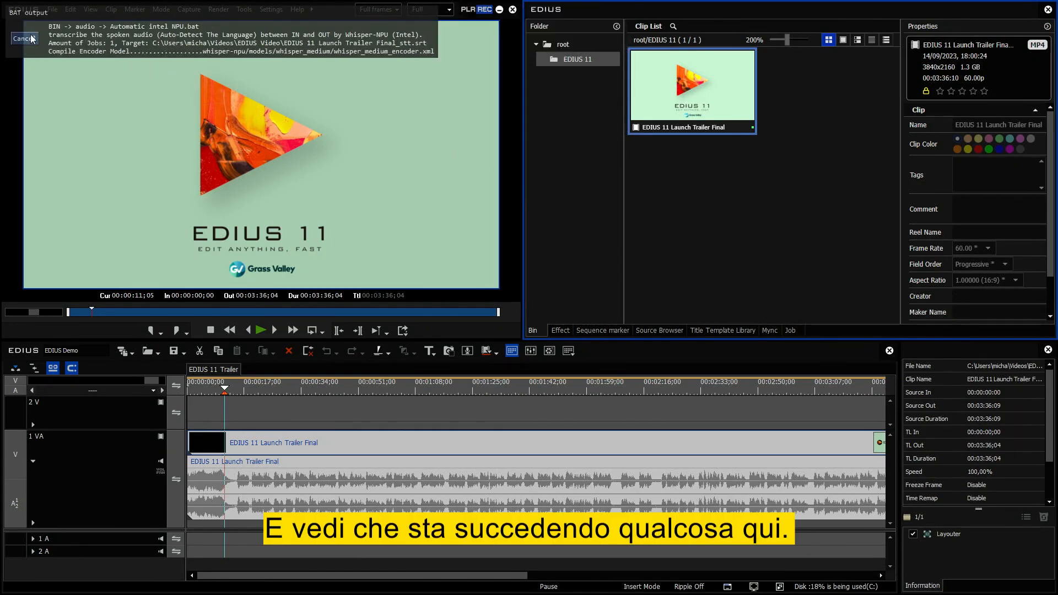
left_click_drag(40, 28, 54, 44)
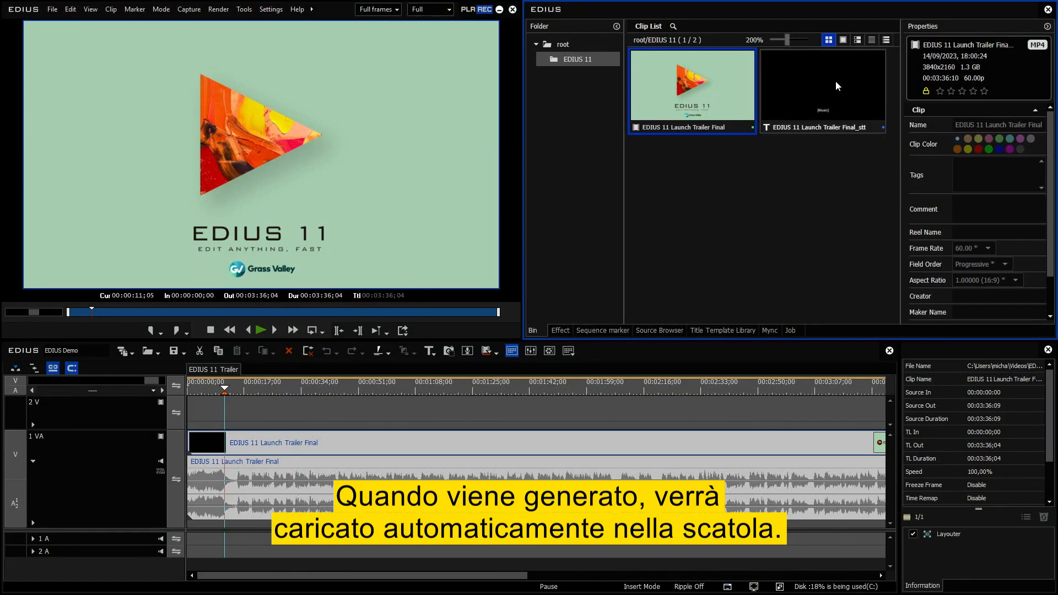
Place the generated EDIUS 11 Launch Trailer Final_stt clip at the start of track 2 V and preview the subtitles from about 00:00:11.
left_click_drag(822, 77, 262, 407)
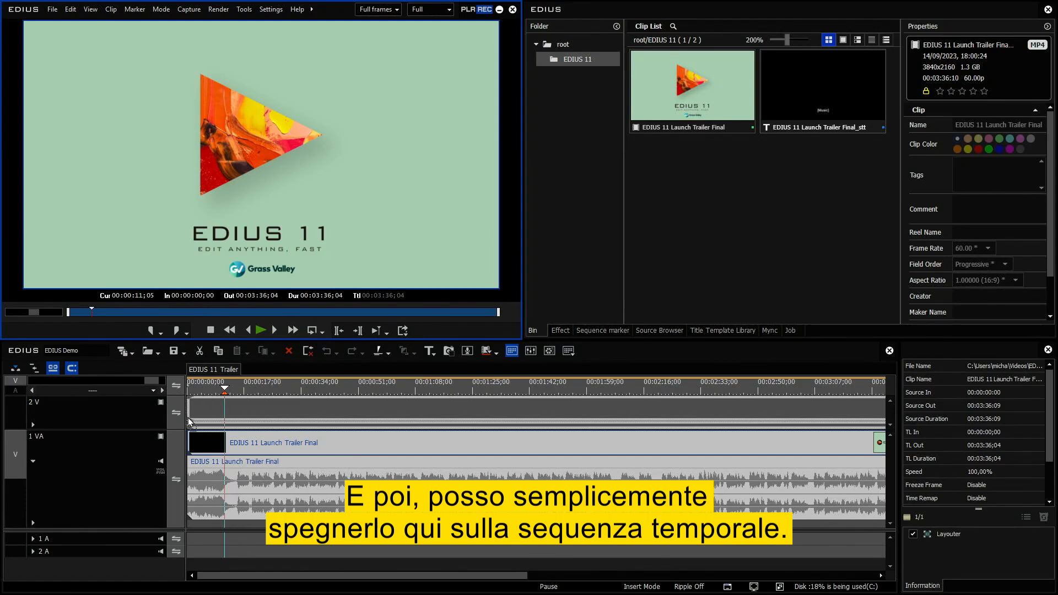
left_click_drag(189, 422, 191, 419)
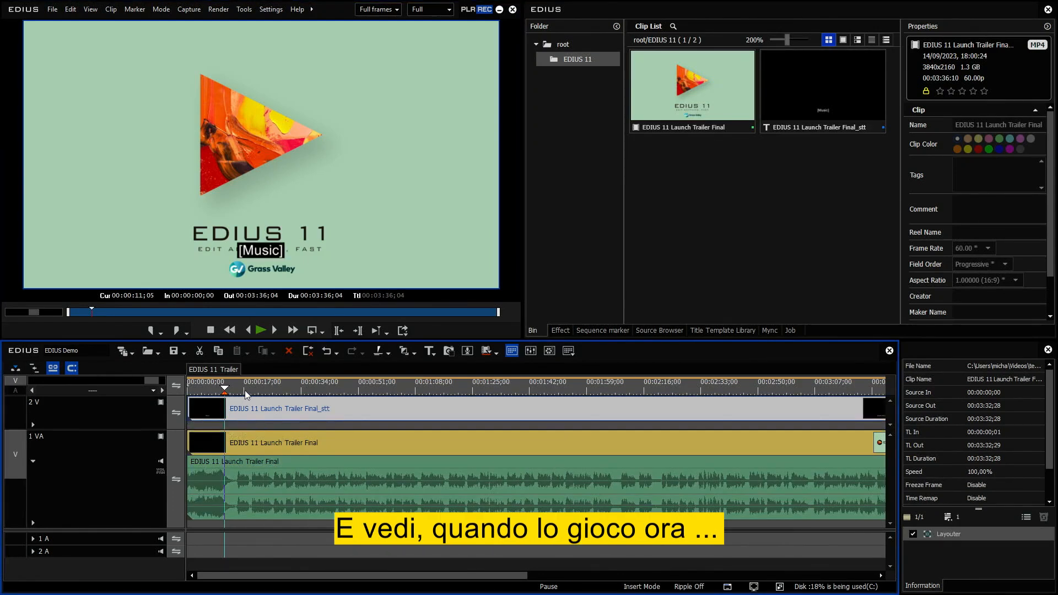
left_click(260, 330)
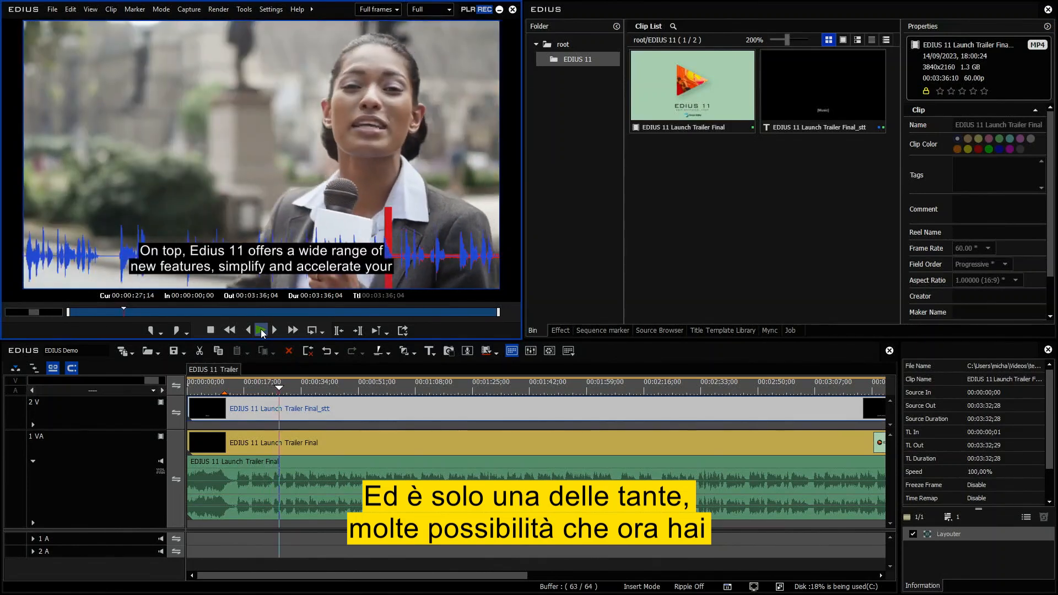
left_click(260, 329)
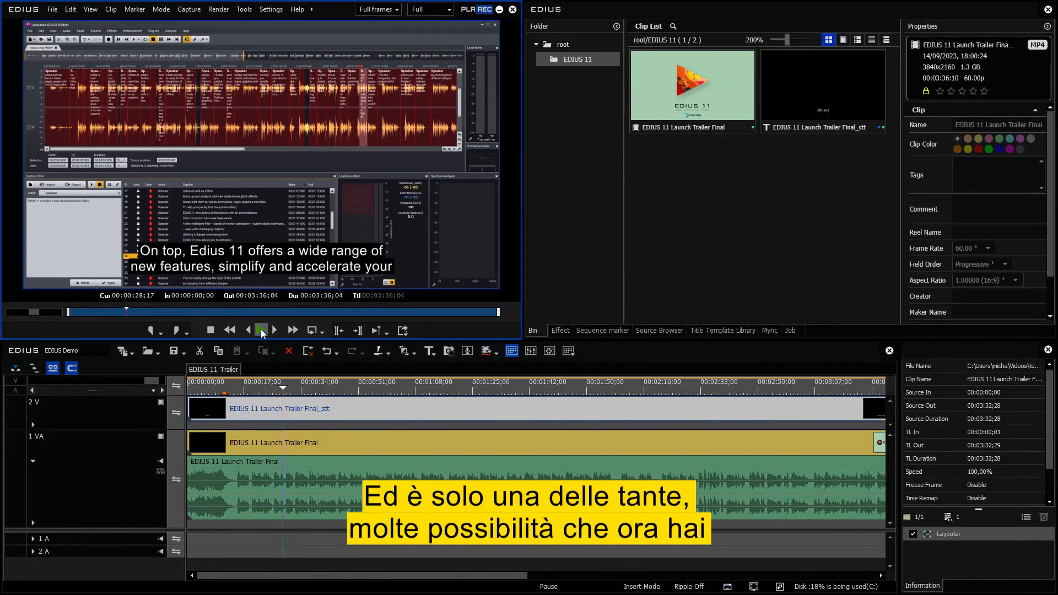
left_click(225, 390)
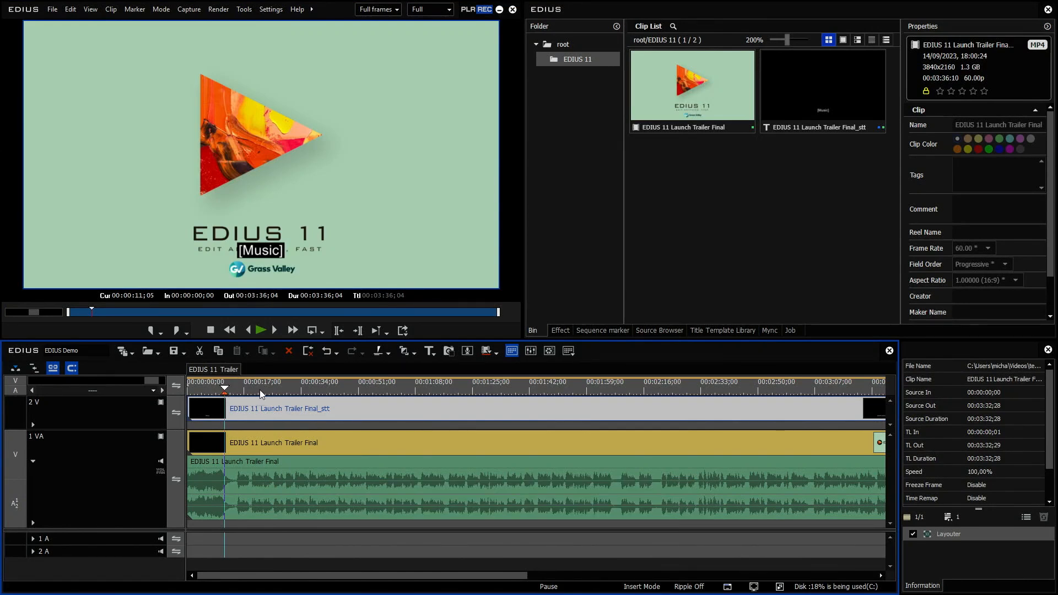
Disable track 2 V's video and delete the EDIUS 11 Launch Trailer Final_stt clip from the timeline and the bin.
left_click(161, 404)
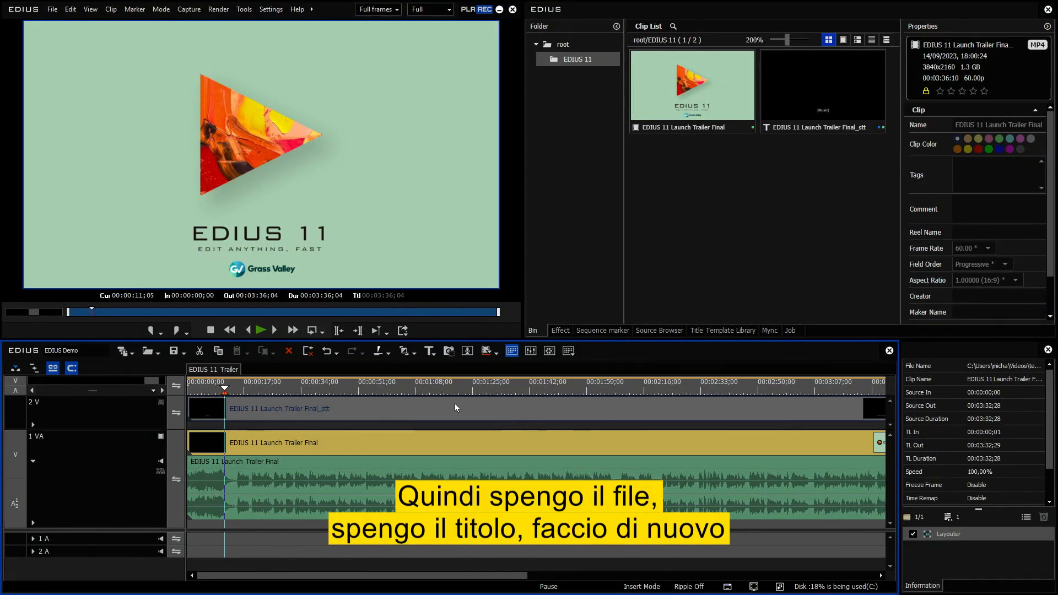
key("Delete")
left_click(781, 73)
key("Delete")
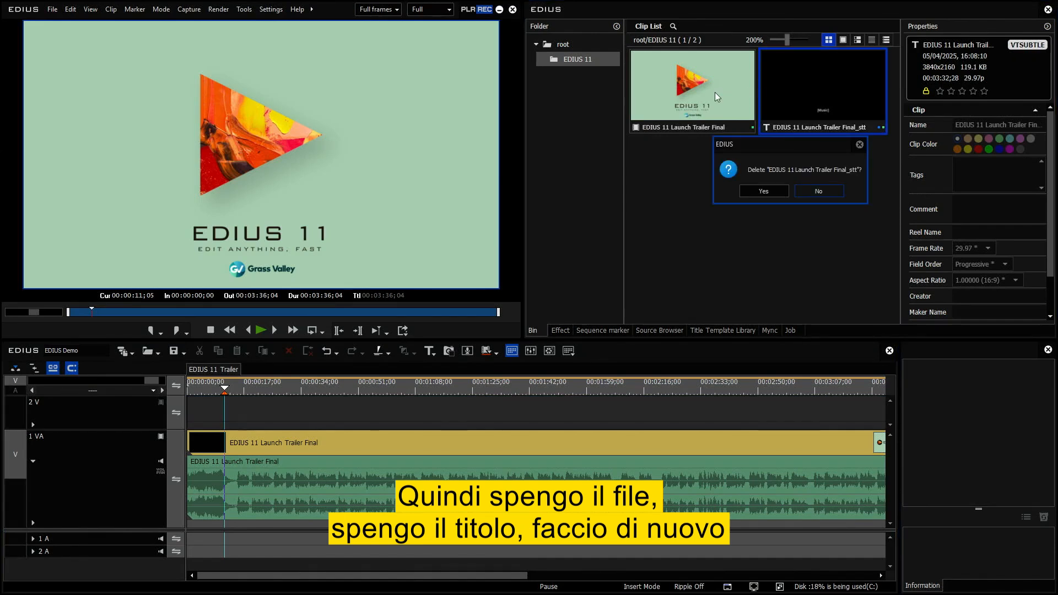
left_click(766, 190)
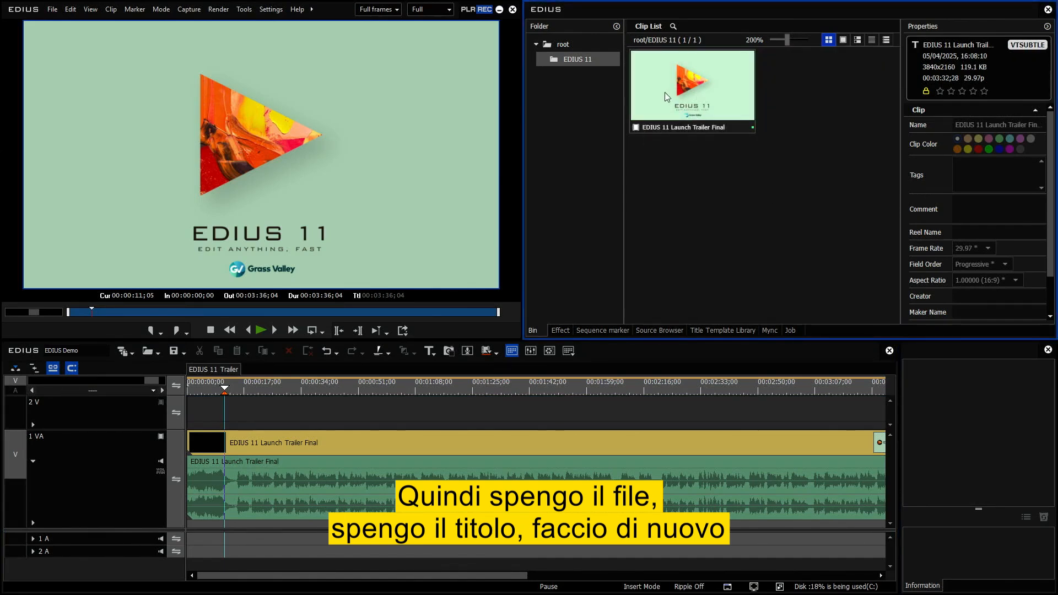
Switch to Task Manager and show the NPU 0 performance graphs.
mouse_move(642, 591)
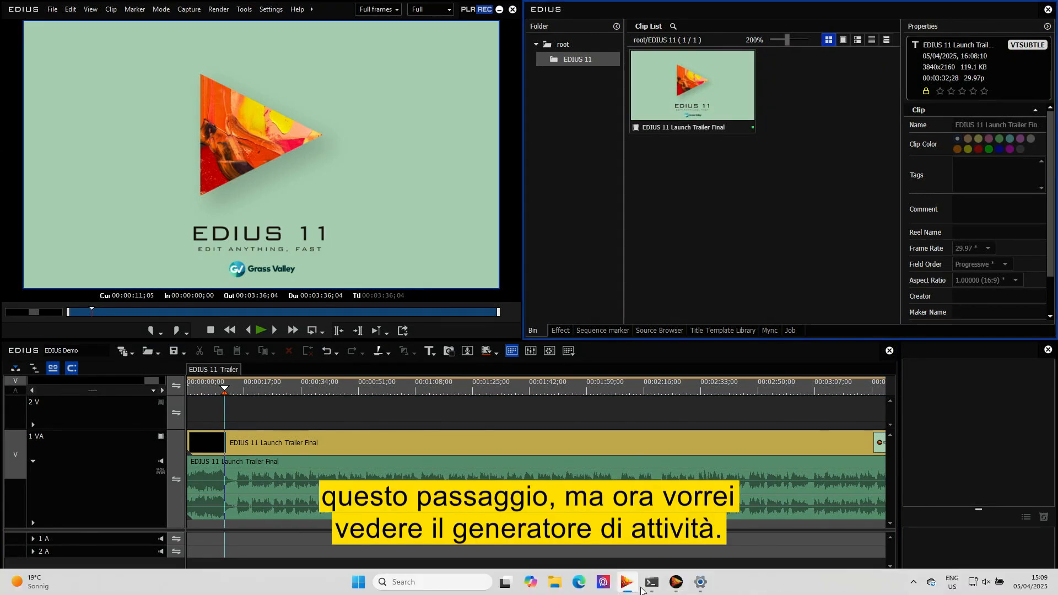
right_click(716, 582)
left_click(761, 539)
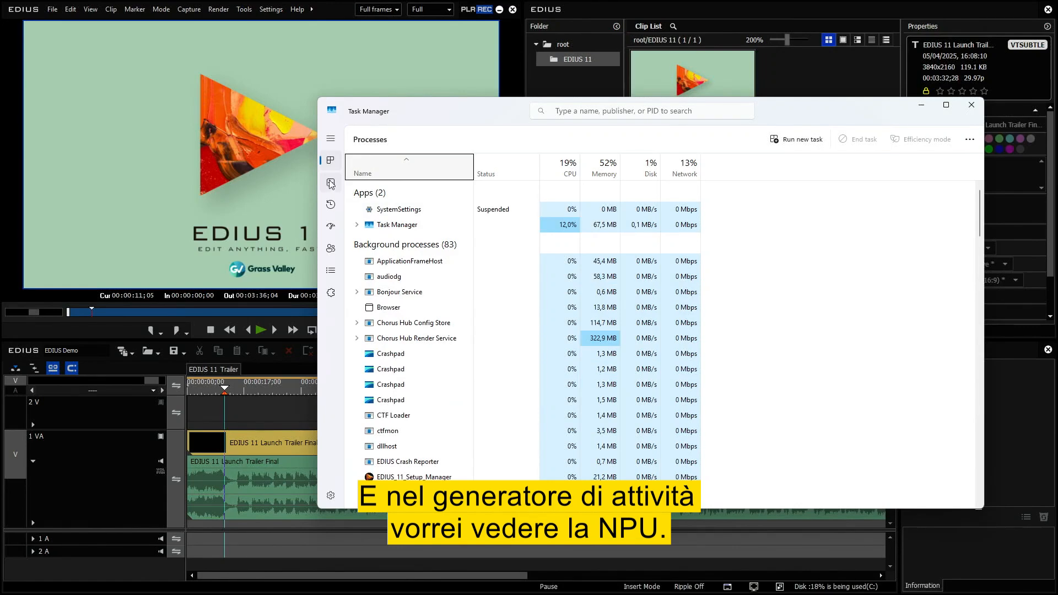
left_click(331, 183)
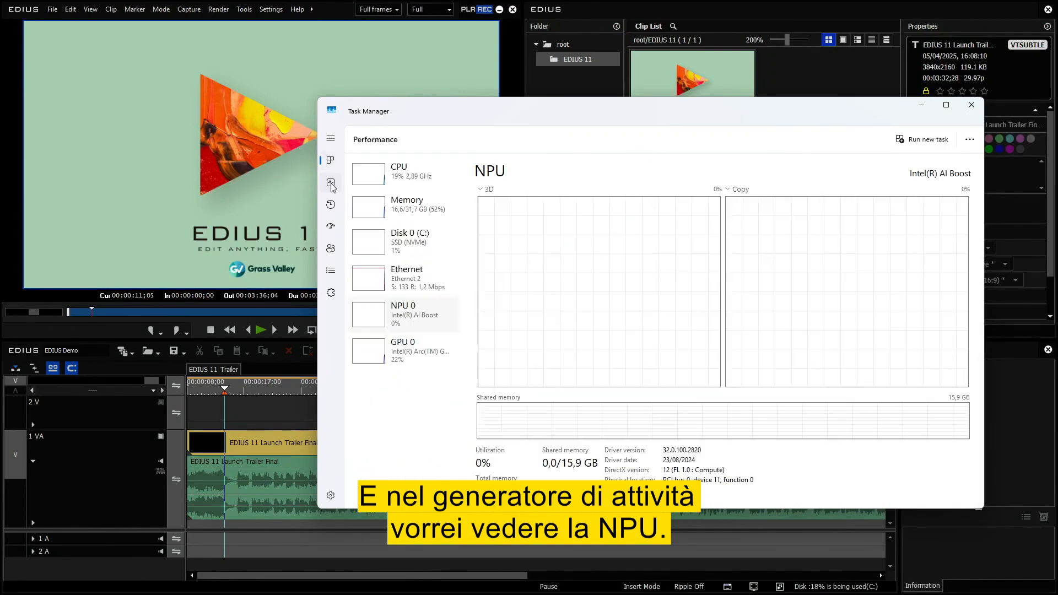
left_click_drag(628, 110, 671, 135)
Run Automatic intel NPU speech-to-text on the launch trailer bin clip again and monitor the NPU load in Task Manager.
right_click(653, 62)
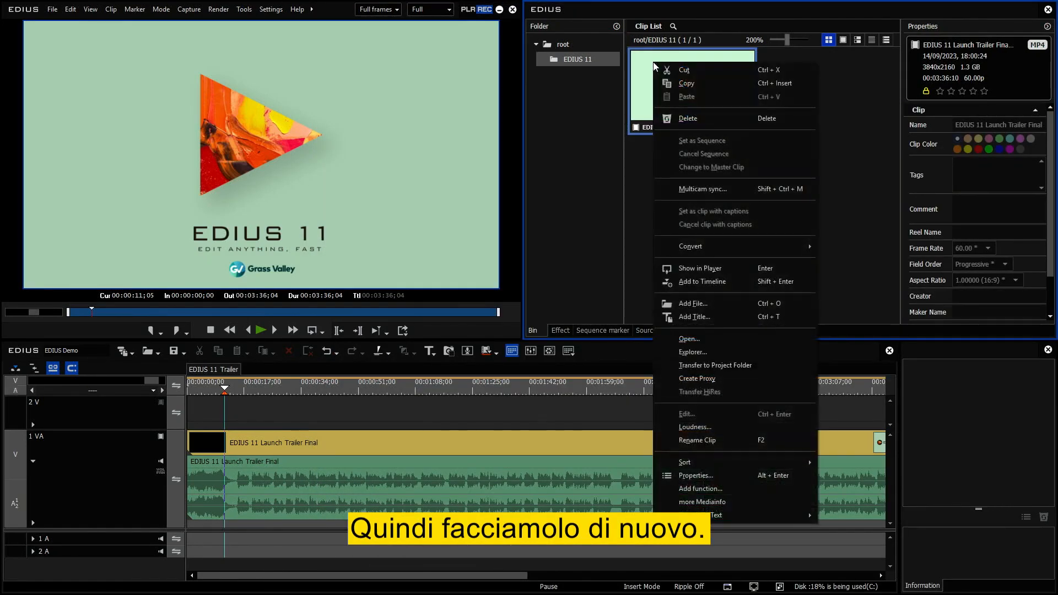
mouse_move(735, 514)
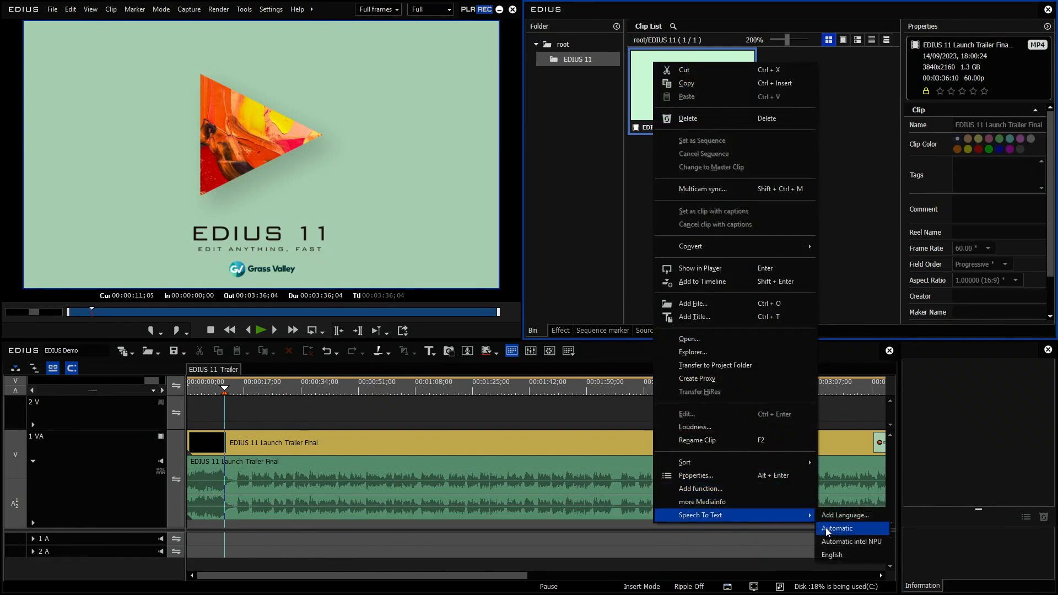
left_click(862, 544)
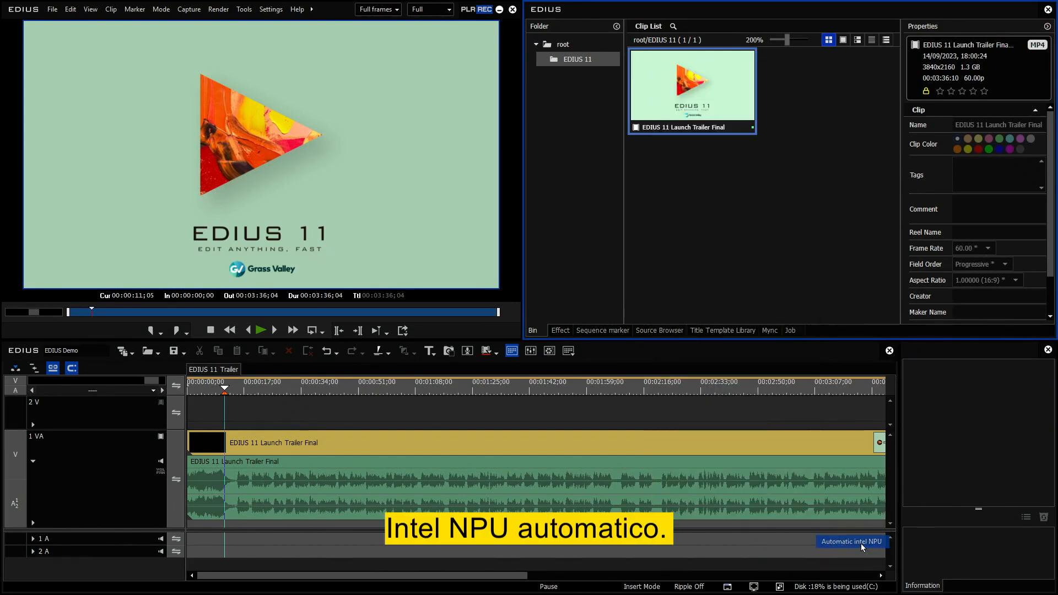
left_click(712, 583)
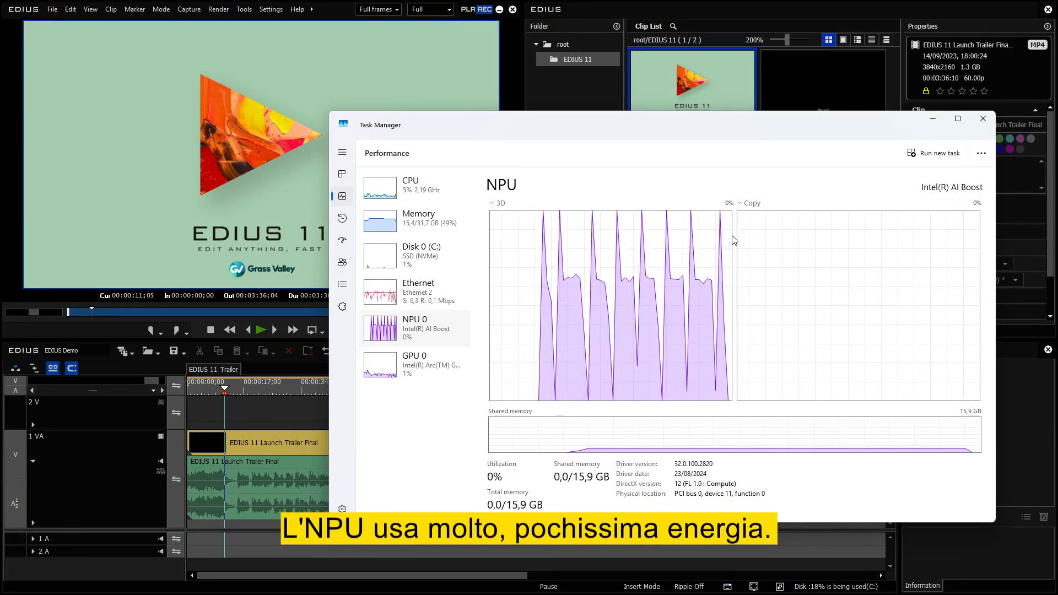
left_click(935, 120)
Place the regenerated EDIUS 11 Launch Trailer Final_stt clip at the start of track 2 V and enable that track's video.
left_click(822, 97)
left_click_drag(794, 85, 196, 427)
left_click(160, 402)
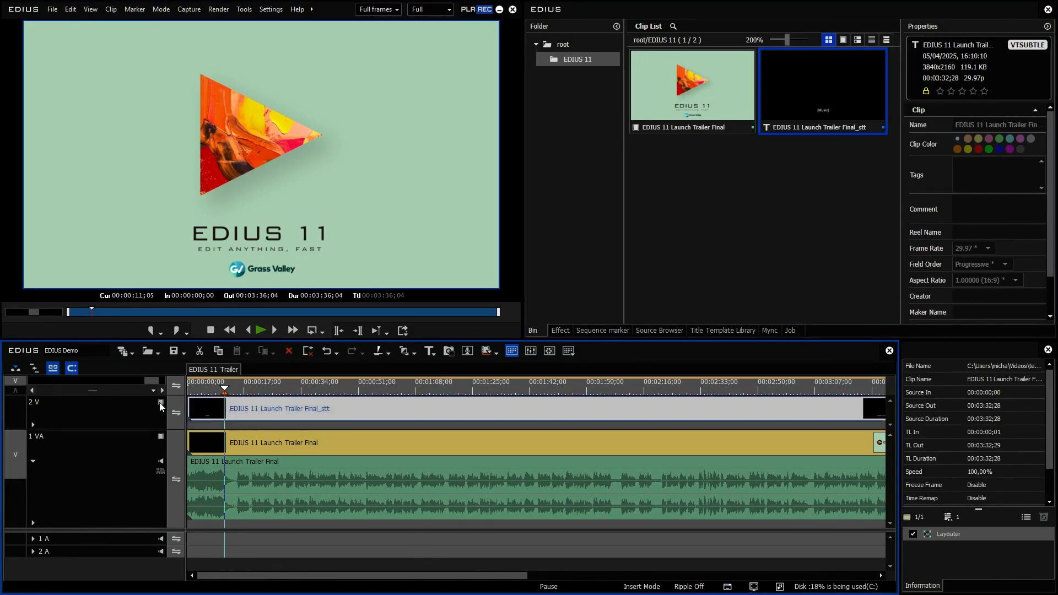
Scrub the subtitled sequence to about 00:02:44 and disable track 2 V's video, returning the playhead to about 00:00:11.
left_click_drag(243, 384, 740, 386)
left_click(160, 404)
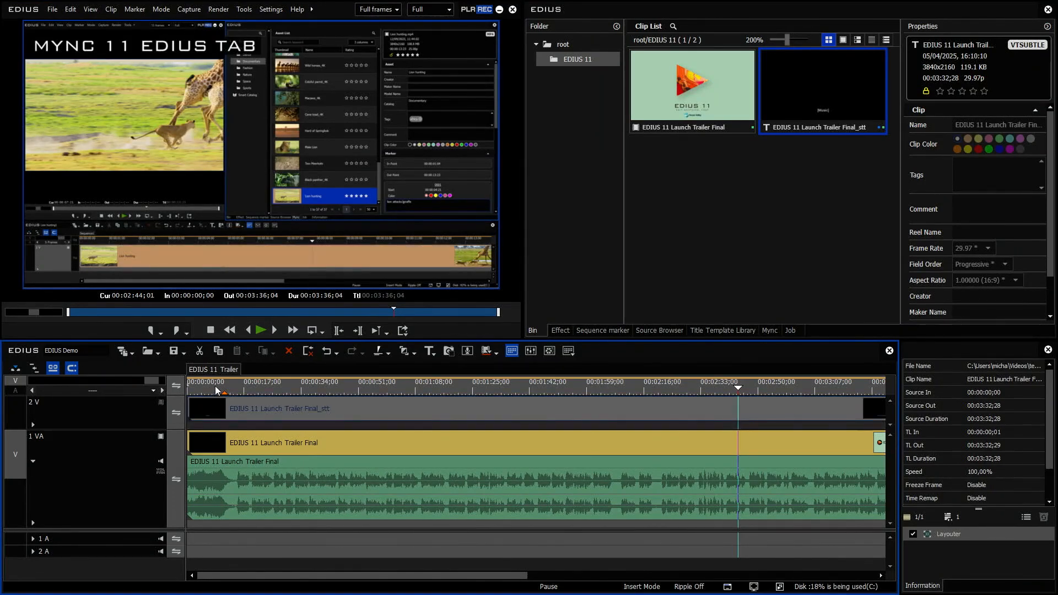
left_click(225, 389)
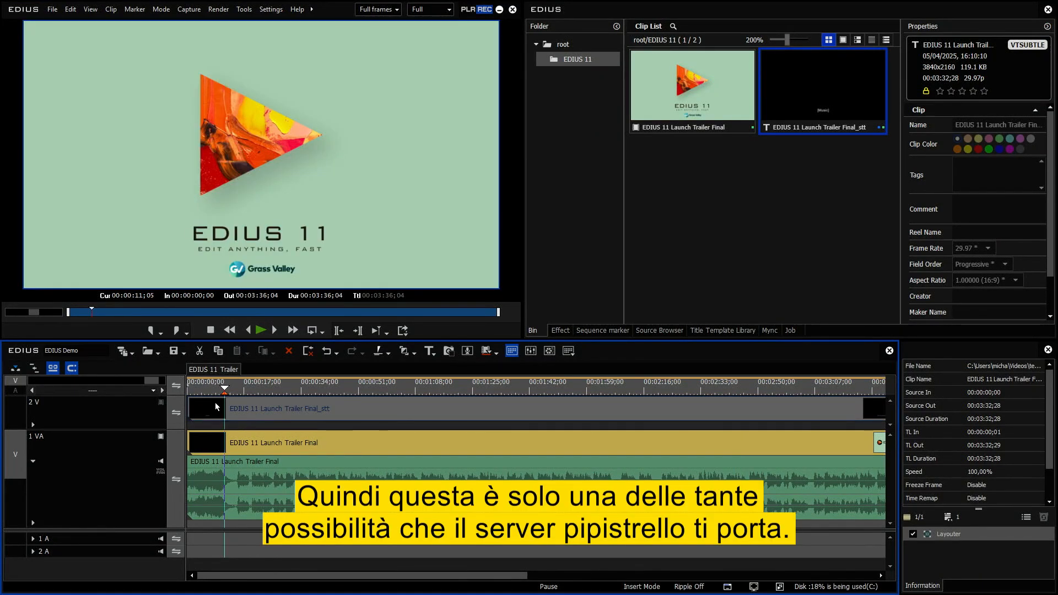